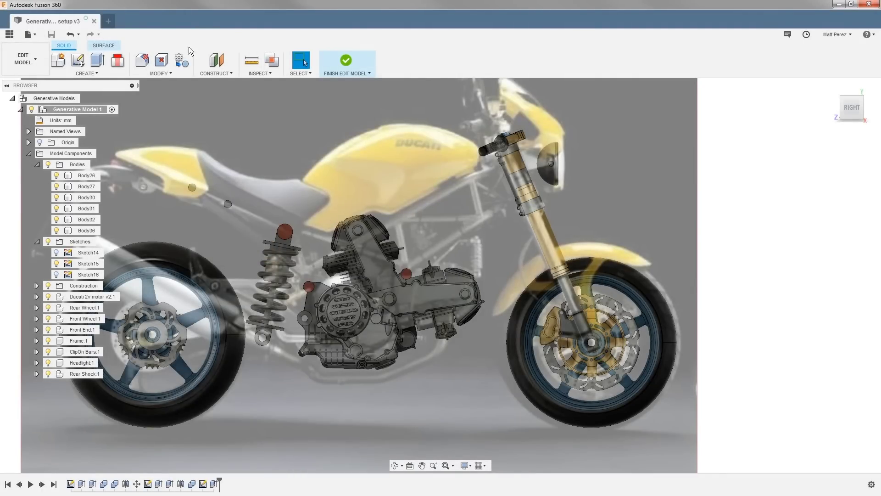
Step: Start a new sketch on the side-view plane of the motorcycle reference image
left_click(78, 59)
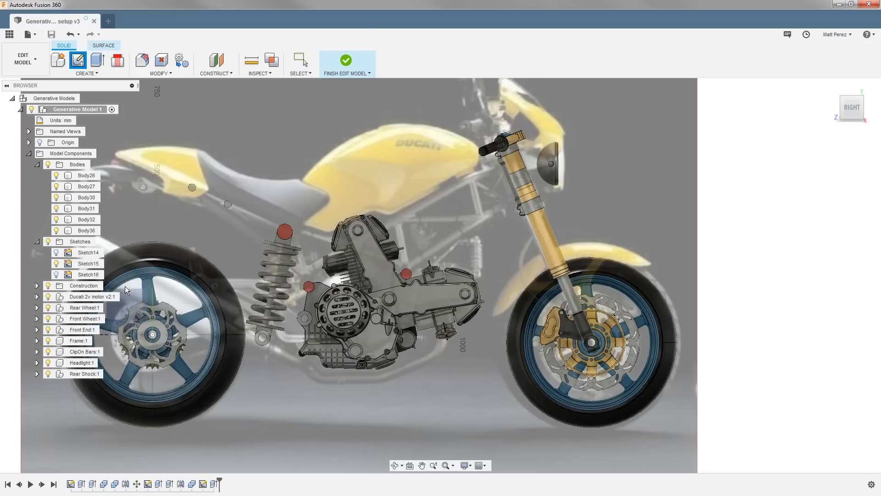
left_click(129, 303)
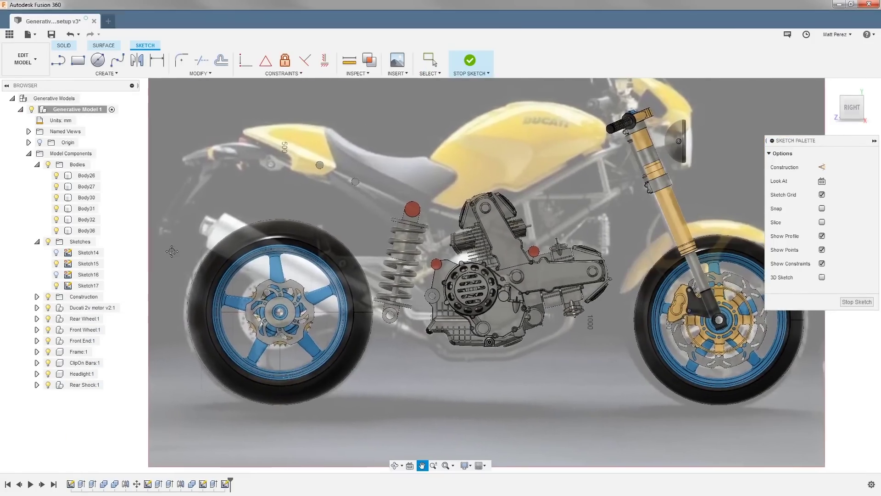
left_click_drag(172, 251, 86, 300)
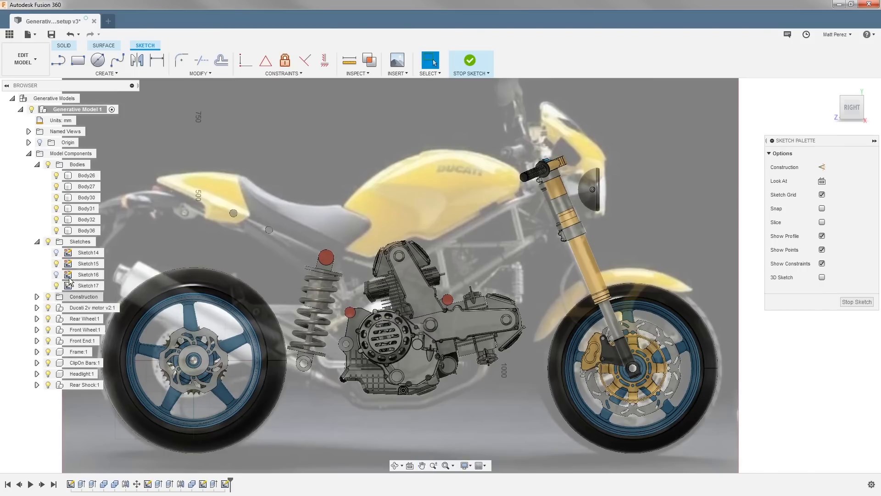
Step: Draw a closed line outline loosely around the fuel tank and front of the seat, ending back at the start point behind the handlebar
left_click(60, 60)
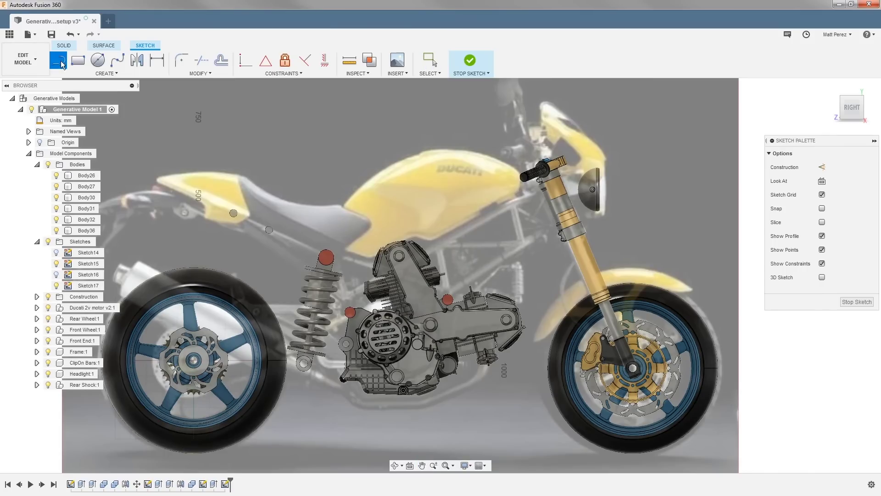
left_click(508, 166)
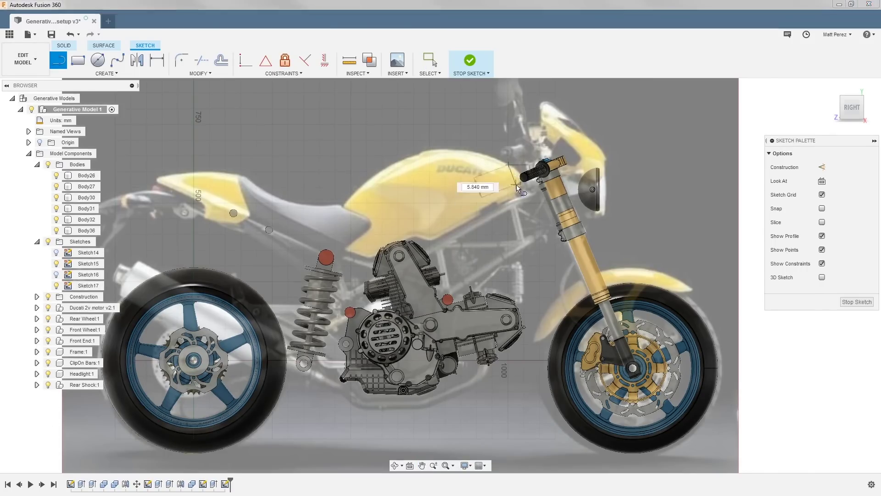
left_click(520, 192)
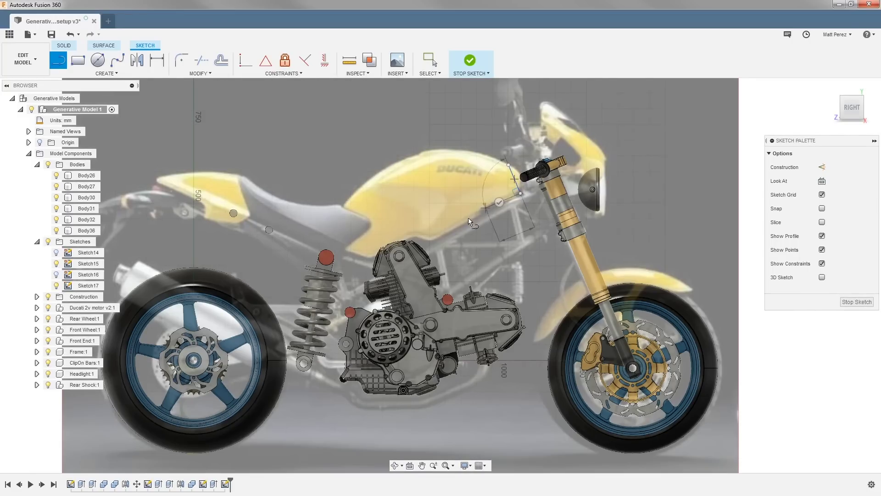
left_click(427, 243)
left_click(364, 251)
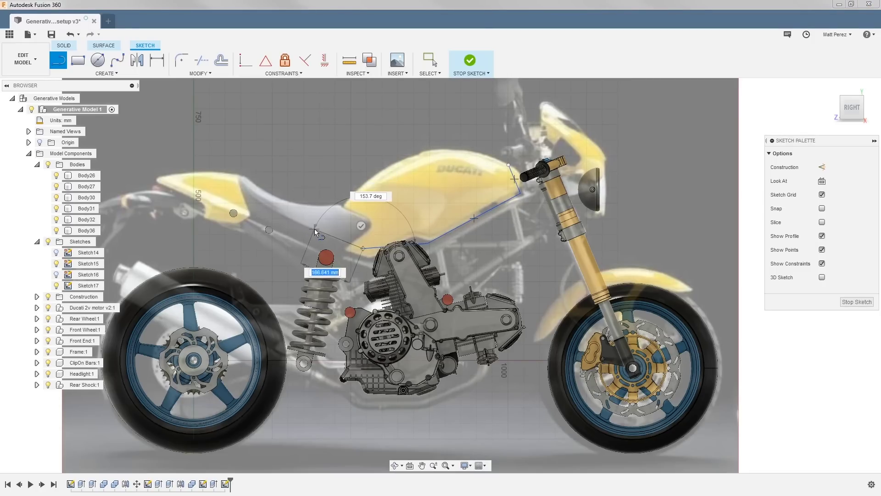
left_click(315, 229)
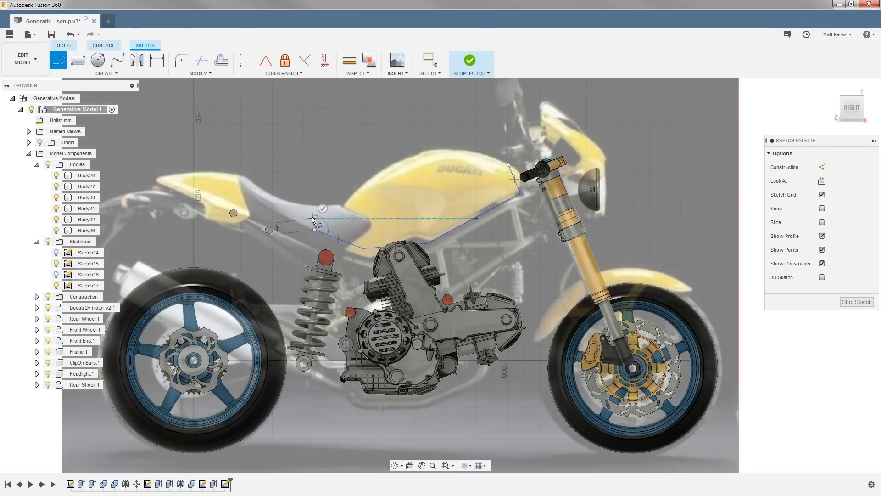
left_click(313, 175)
left_click(429, 139)
left_click(476, 140)
left_click(509, 164)
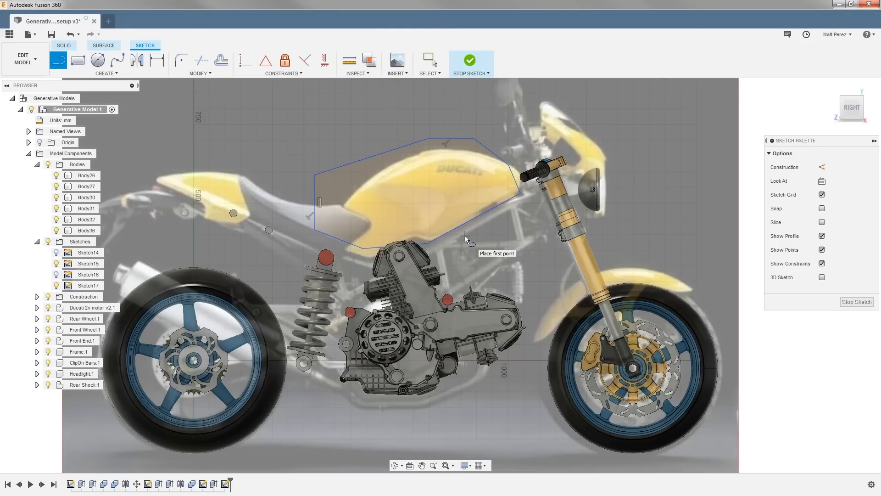
Step: Draw connected lines from the tank outline's lower edge down past the engine, back across its lower half, and up to the rear cylinder head
left_click_drag(466, 224, 490, 283)
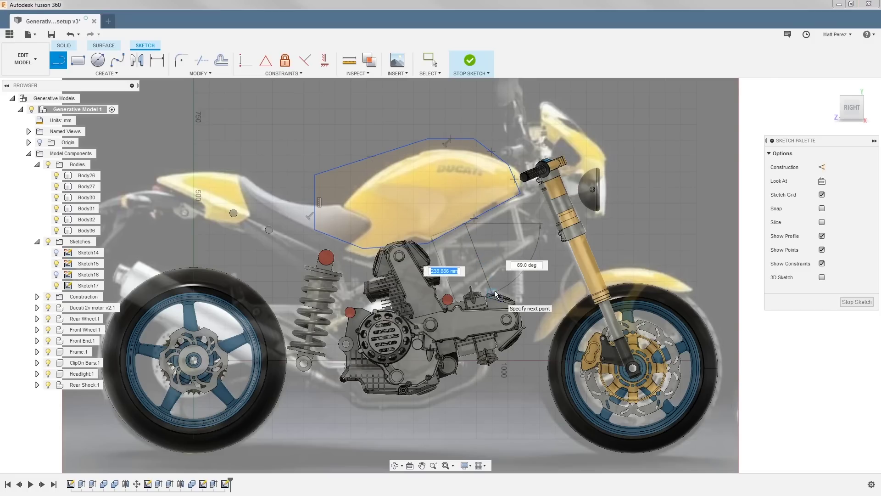
left_click(516, 360)
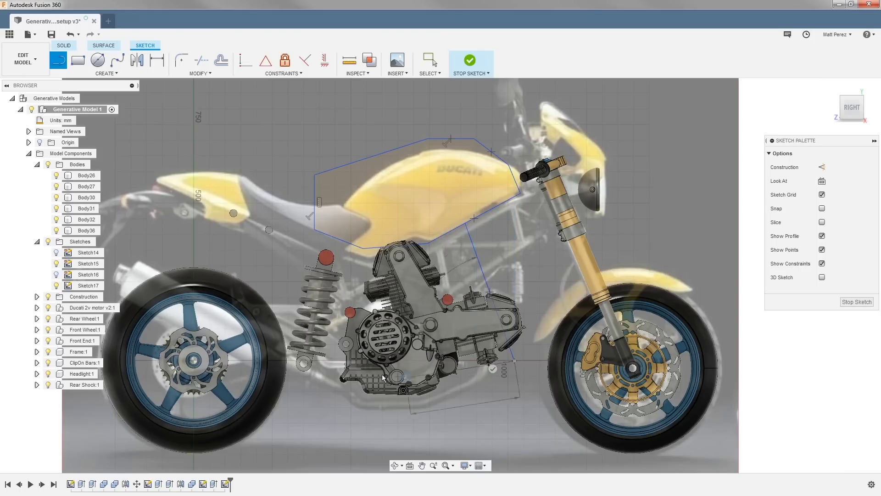
left_click(339, 365)
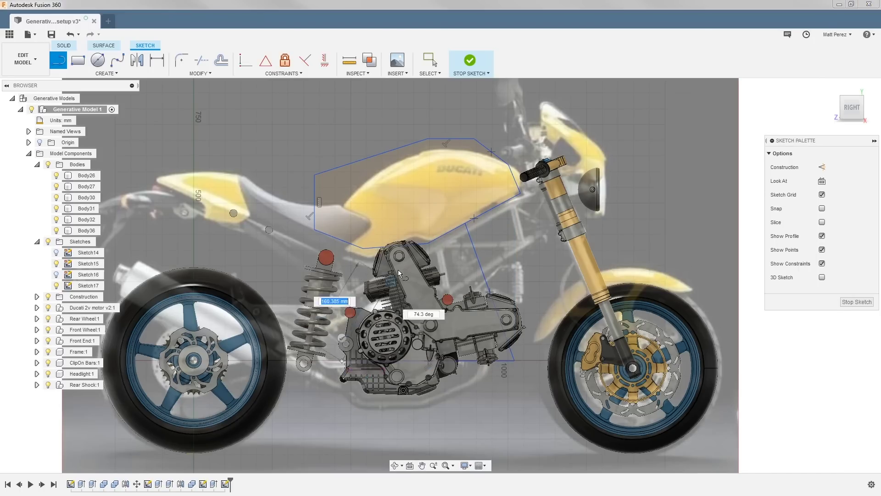
left_click(381, 247)
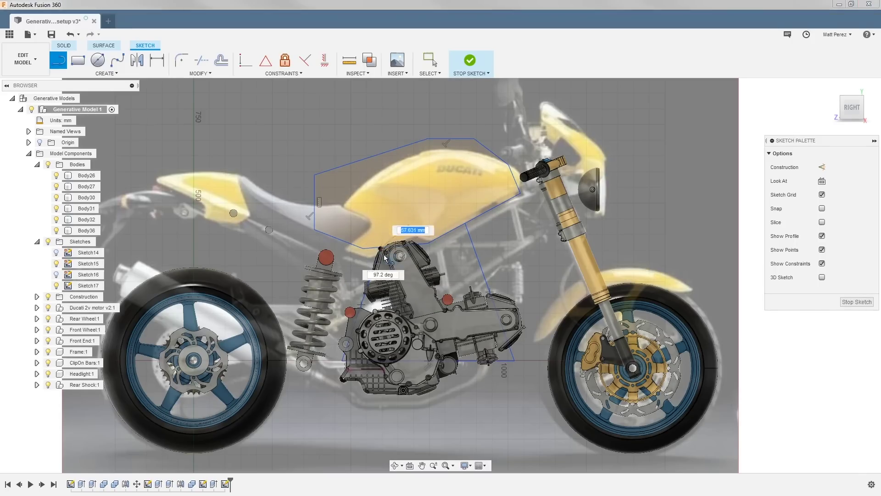
Step: End the line chain and move its loose endpoint onto the tank outline's lower edge to close the engine region
scroll(427, 253, "up", 10)
scroll(387, 261, "up", 3)
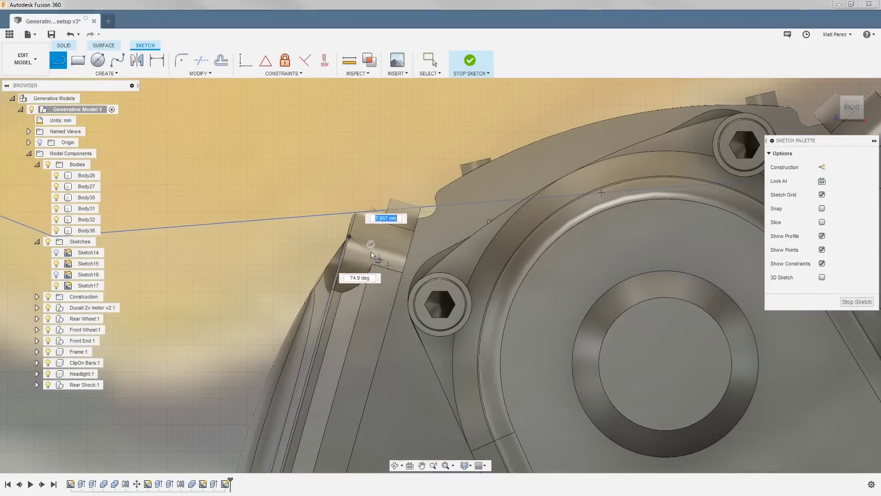
key("Escape")
left_click(348, 238)
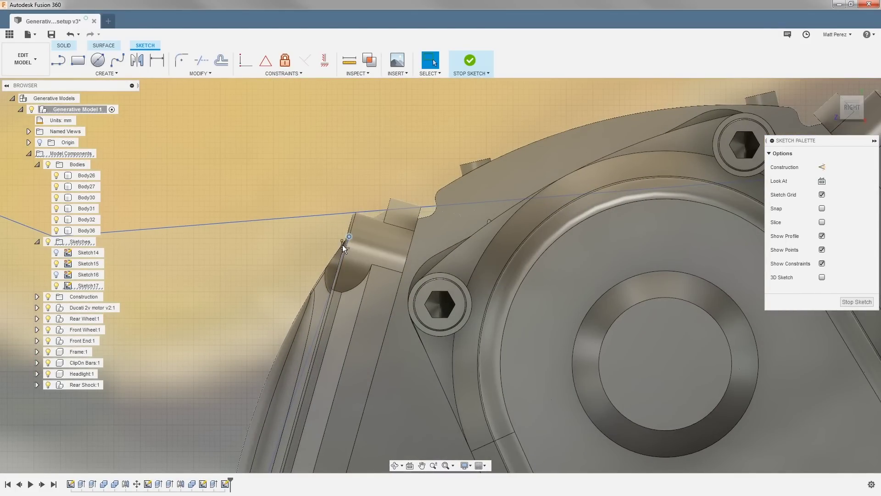
mouse_move(348, 238)
left_mouse_down()
mouse_move(342, 216)
mouse_move(354, 214)
left_mouse_up()
scroll(372, 211, "down", 10)
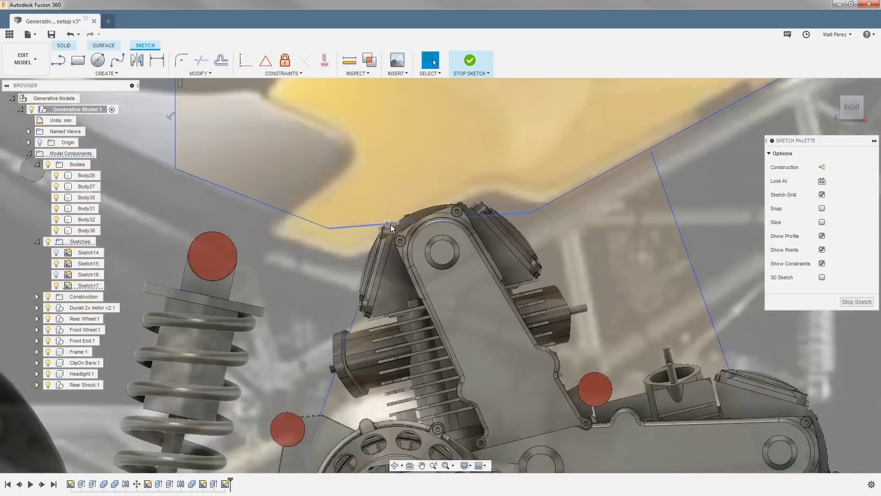
scroll(390, 224, "down", 10)
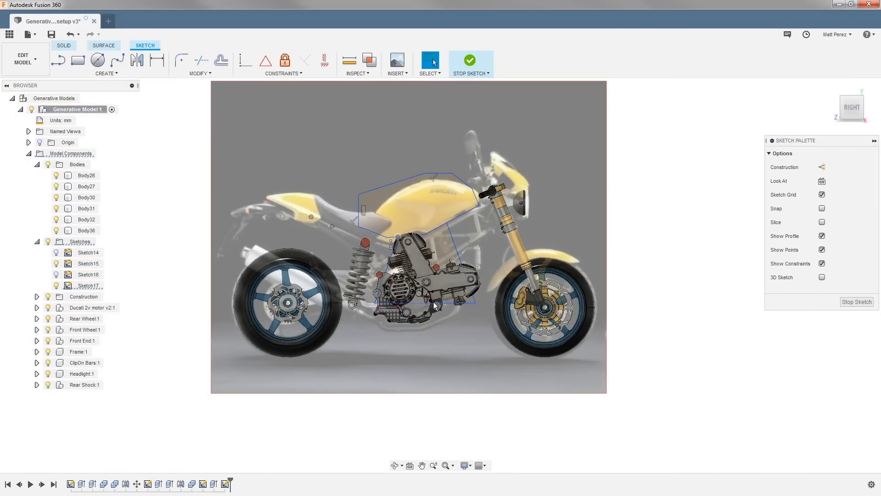
scroll(452, 262, "up", 1)
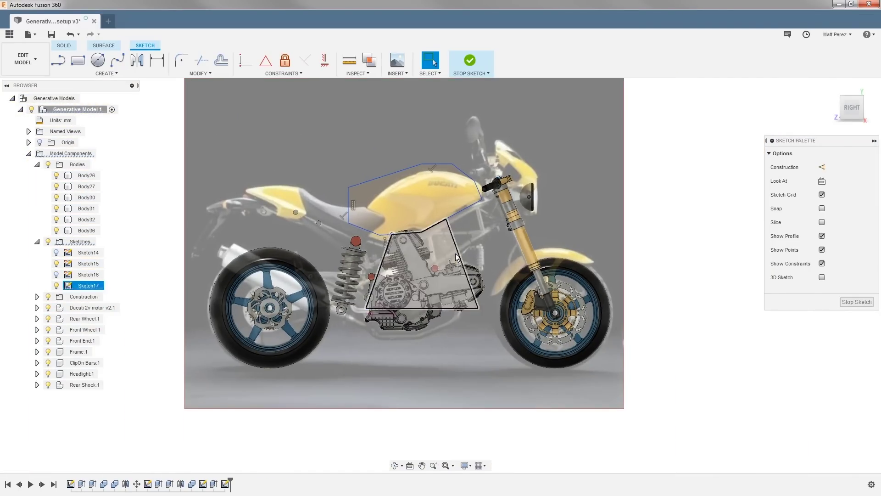
left_click(447, 247)
left_click(478, 225)
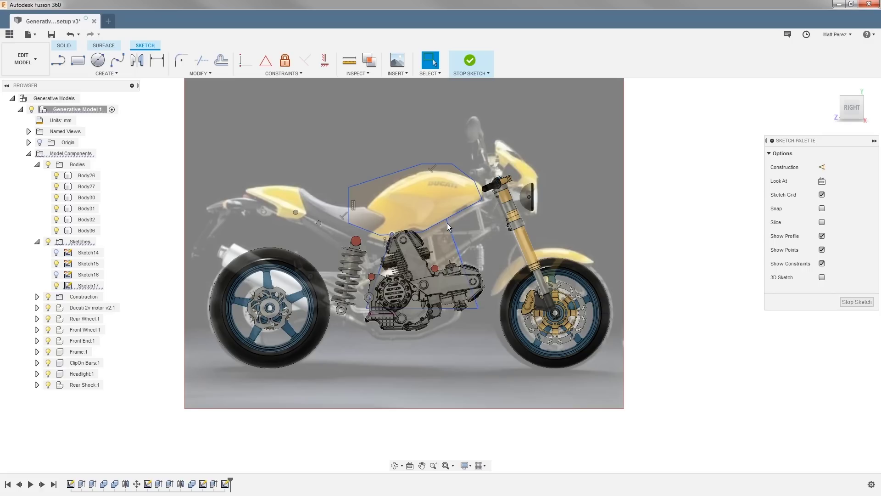
left_click(466, 209)
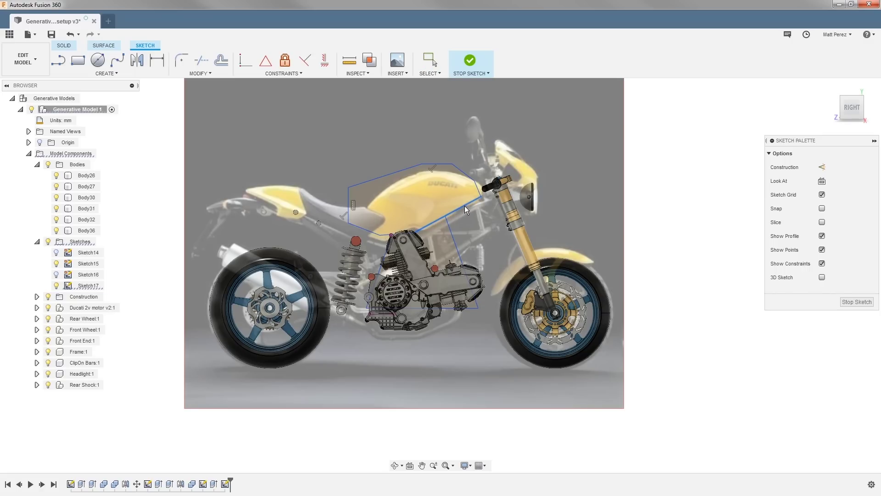
Step: Draw a sloping line about 280 mm long from behind the fork to above the engine, continuing down to the engine region's base line
key("l")
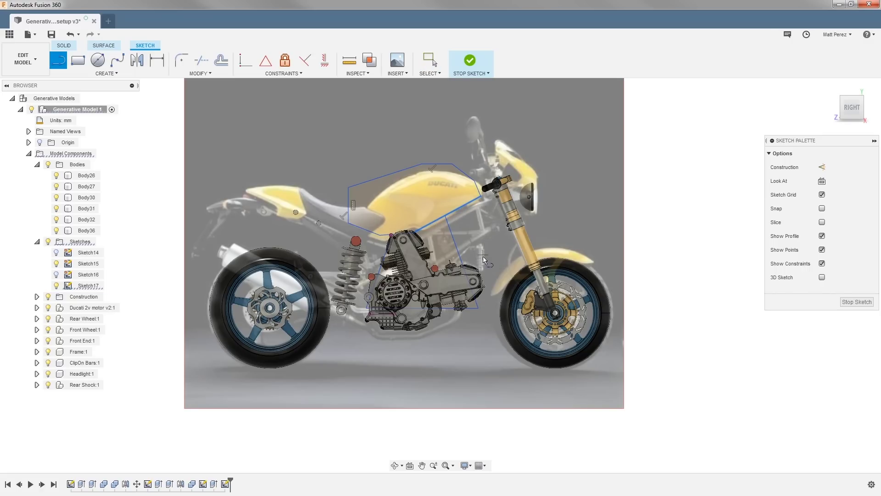
left_click(492, 236)
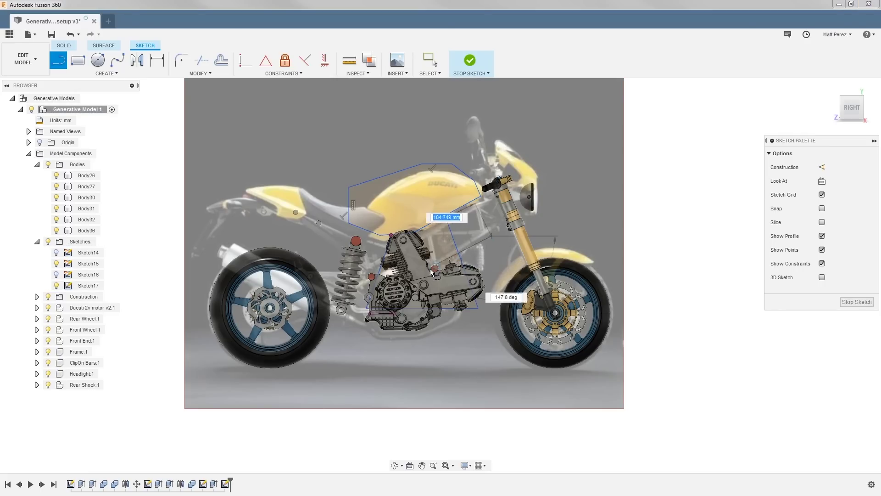
scroll(445, 265, "up", 6)
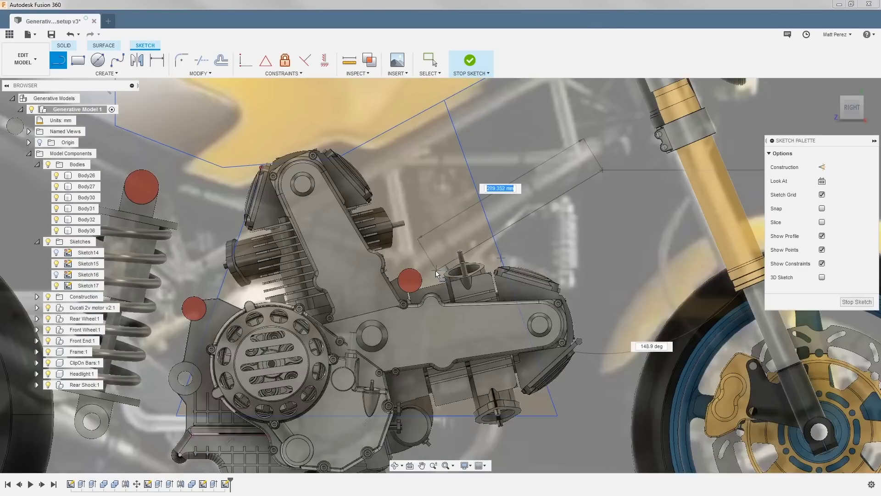
left_click(436, 273)
key("Escape")
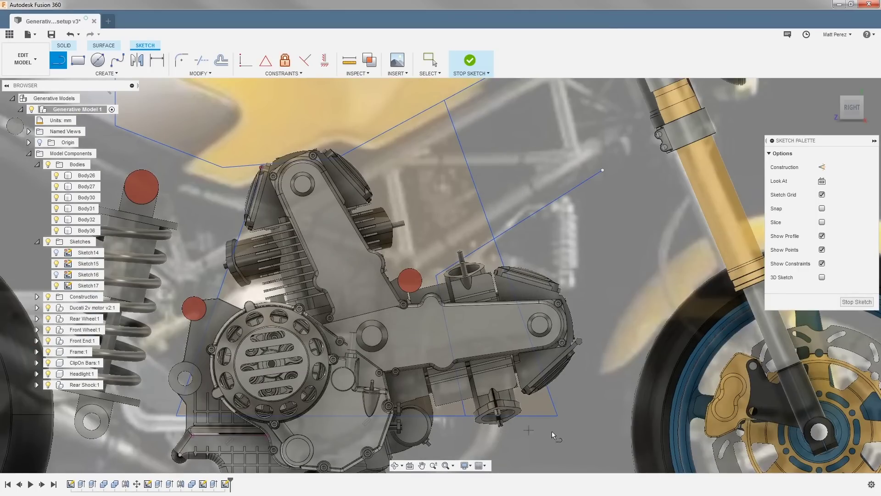
Step: Extend the engine region's base line forward about 97 mm, connect it up to the sloping line's front end, and finish the sketch
left_click(561, 415)
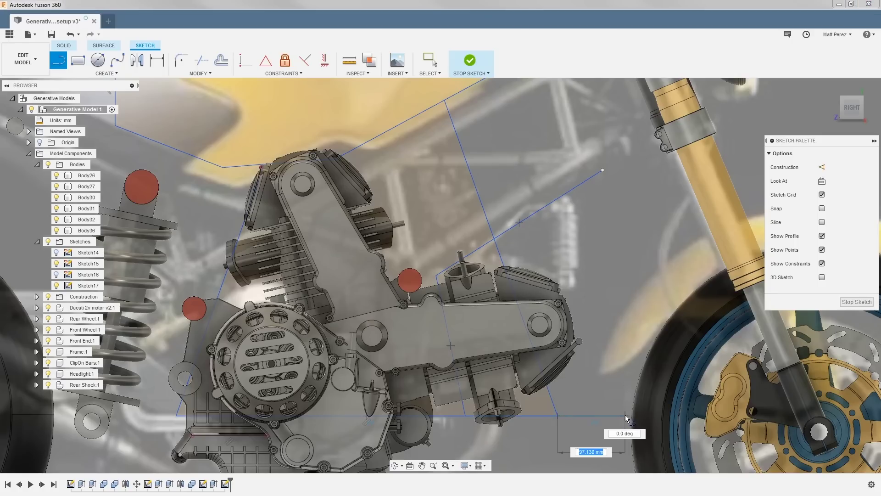
left_click(625, 416)
left_click(602, 170)
scroll(586, 230, "down", 5)
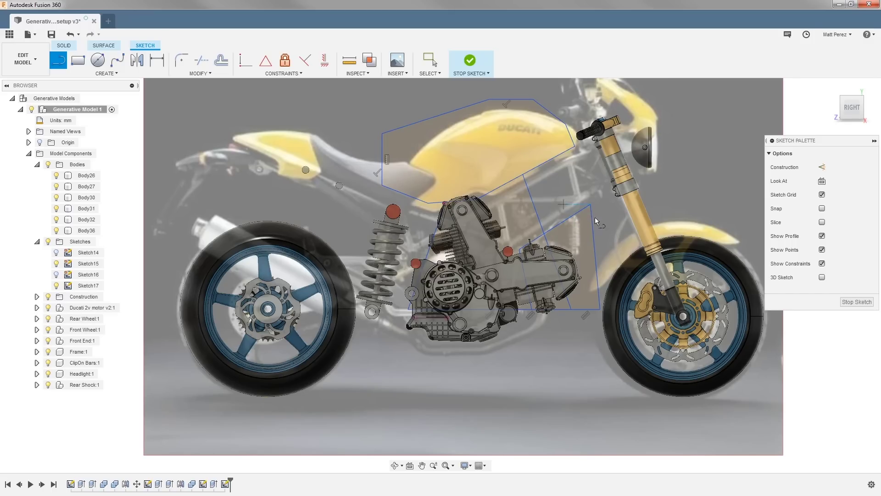
left_click(857, 301)
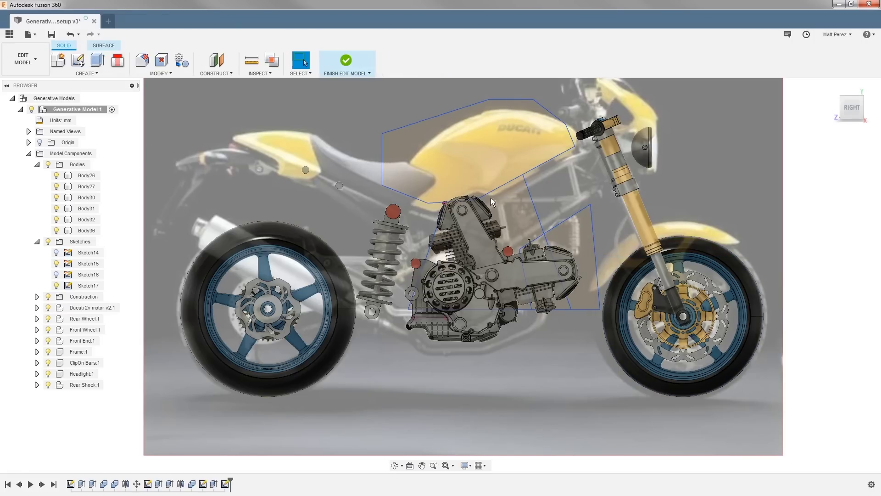
Step: Extrude the fuel tank profile symmetrically with a distance of 300 mm as a new body
left_click(97, 60)
left_click(456, 155)
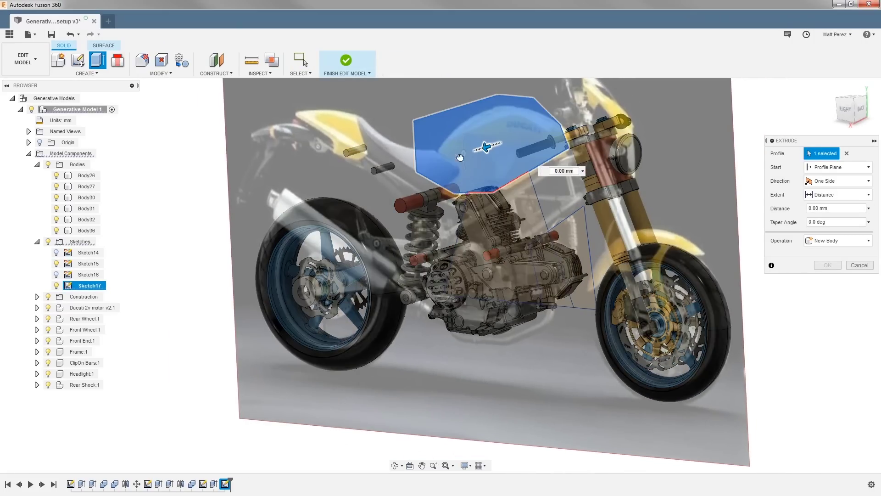
left_click_drag(443, 164, 444, 165)
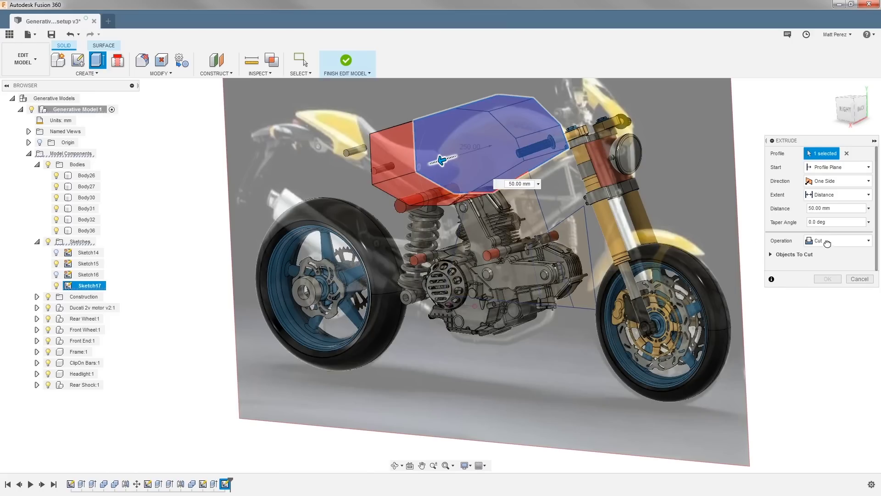
left_click(827, 243)
left_click(831, 283)
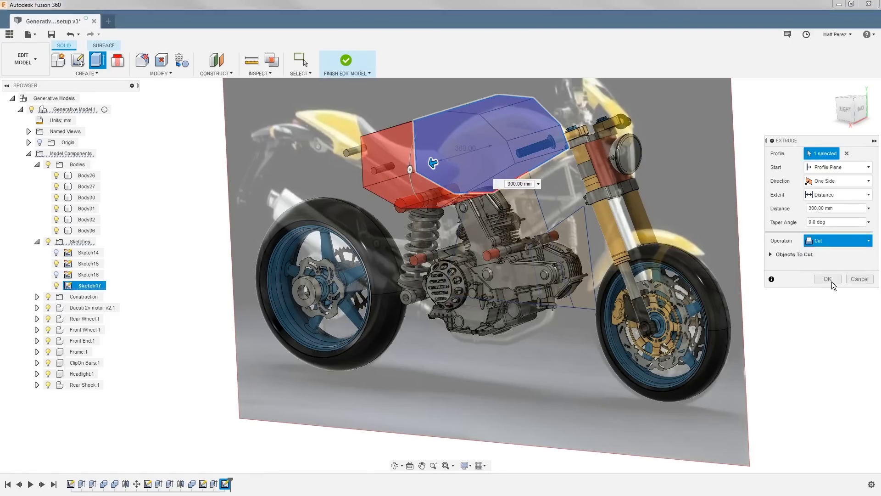
left_click(833, 184)
left_click(826, 216)
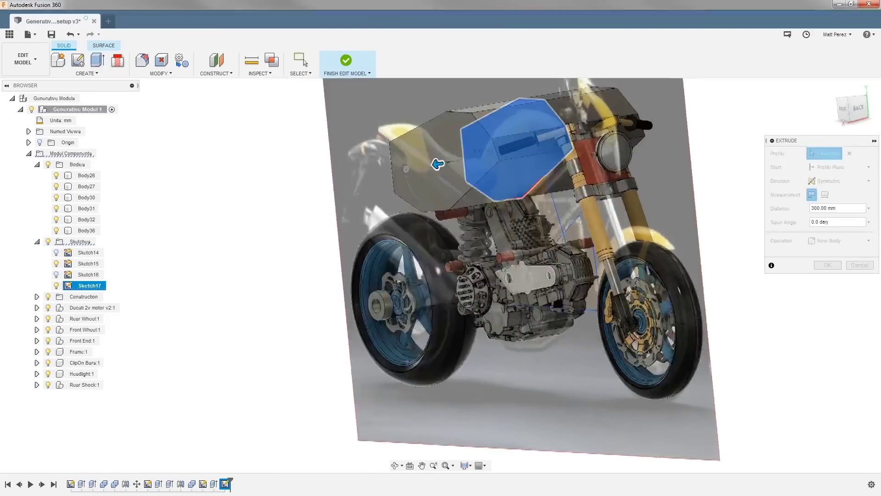
mouse_move(504, 269)
middle_mouse_down("shift")
mouse_move(472, 273)
mouse_move(500, 269)
middle_mouse_up("shift")
middle_click_drag(444, 156, 631, 183, "shift")
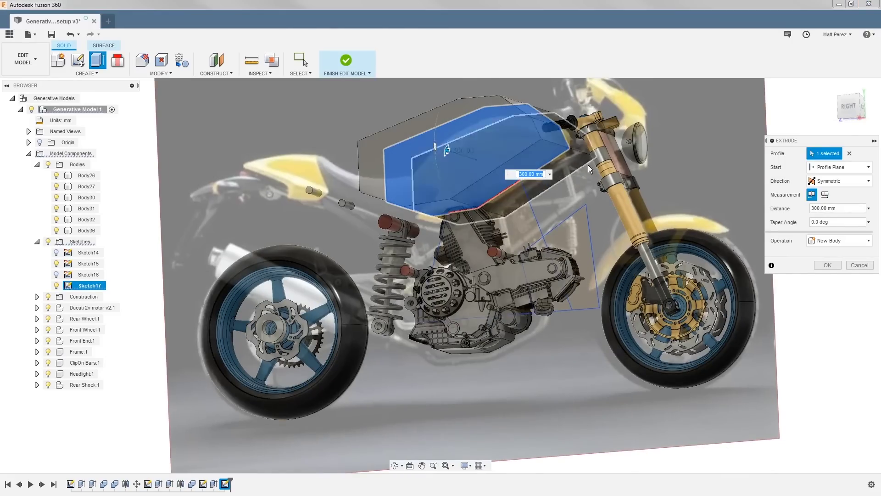
left_click(828, 265)
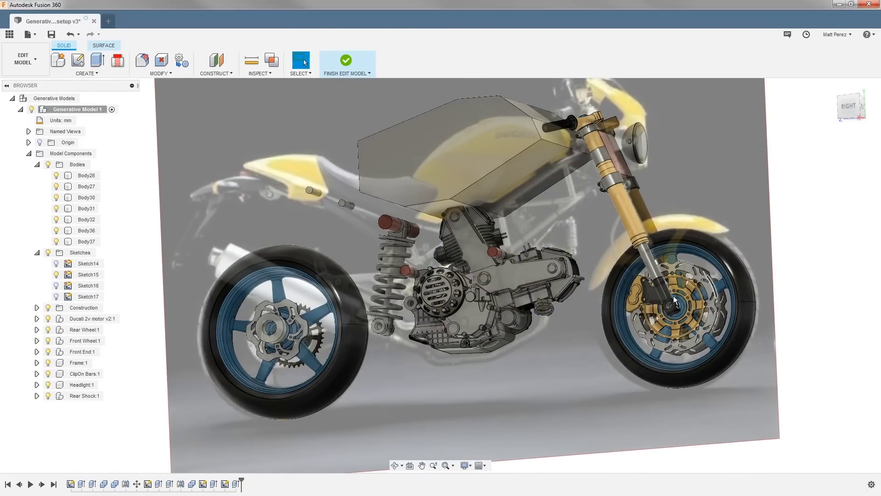
Step: Show Sketch17, hide Sketch15, and start an extrusion of the engine profile below the tank
left_click(58, 295)
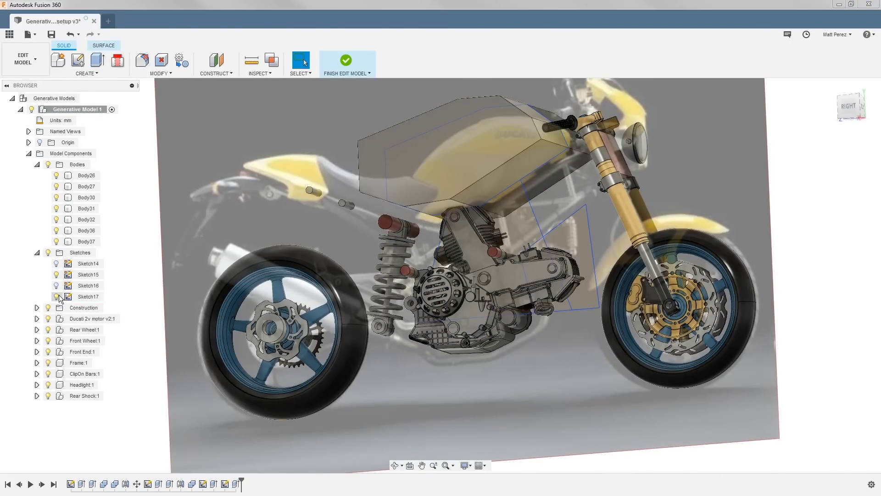
left_click(57, 271)
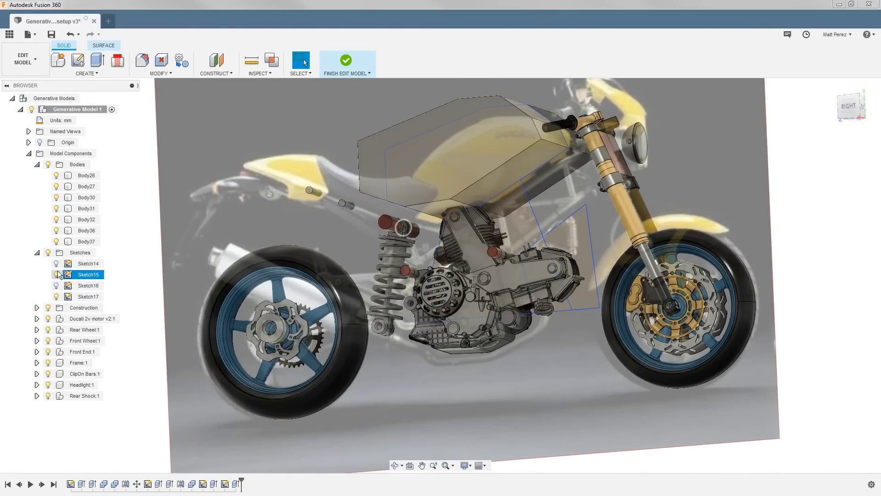
left_click(521, 216)
key("e")
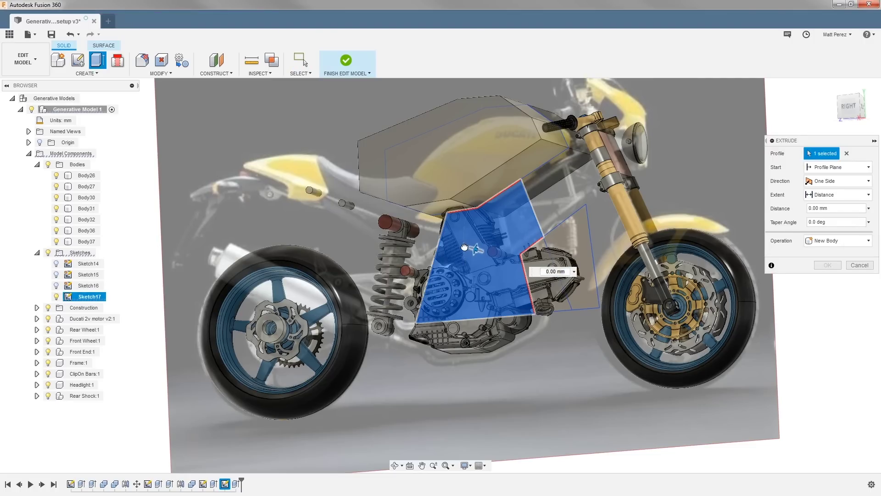
Step: Try a one-sided extrusion distance of 50 mm for the engine profile
left_click_drag(464, 248, 494, 237)
middle_click_drag(494, 237, 458, 248, "shift")
scroll(553, 209, "up", 10)
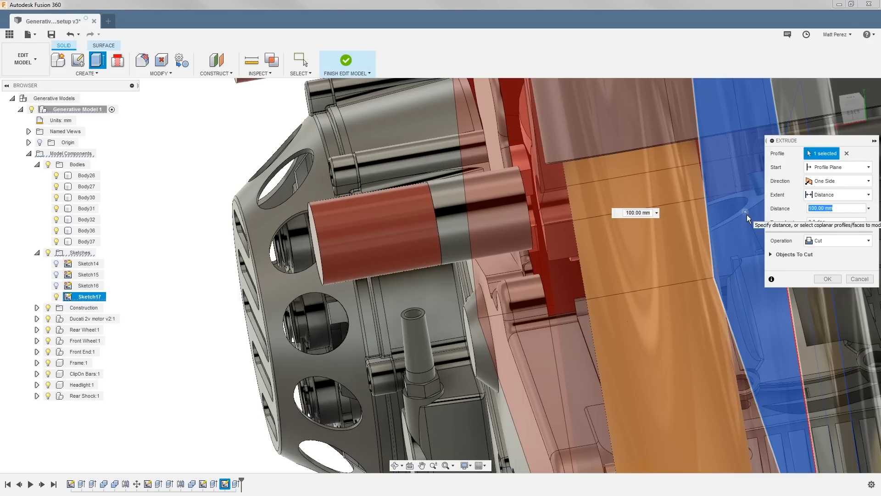
type("50")
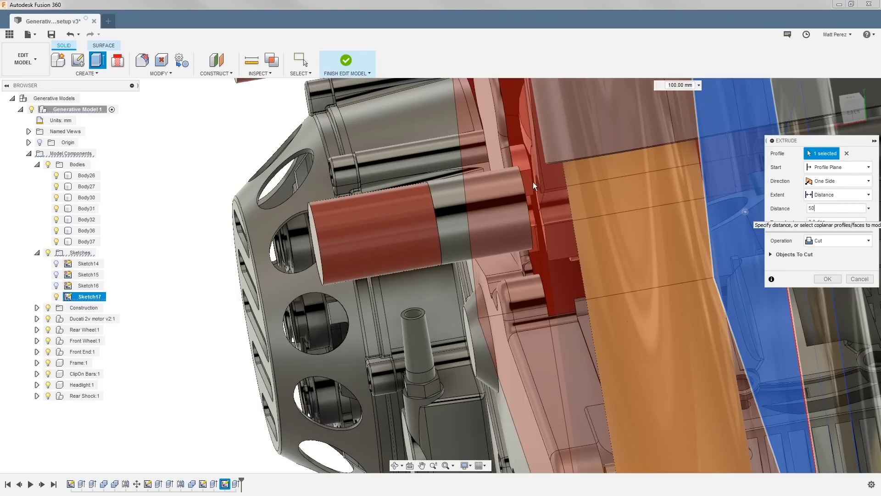
key("Return")
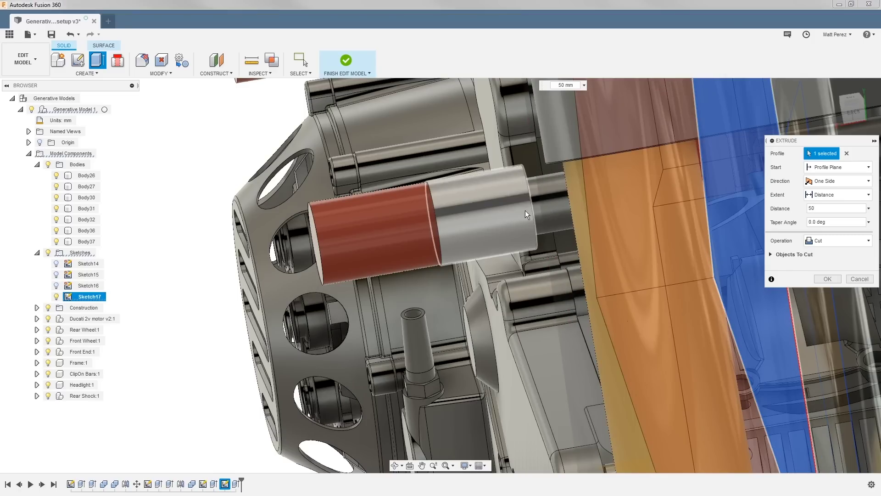
Step: Match the engine extrusion's distance to the near engine mount at 98.46 mm and set the direction to Two Sides
middle_click_drag(525, 211, 485, 166, "shift")
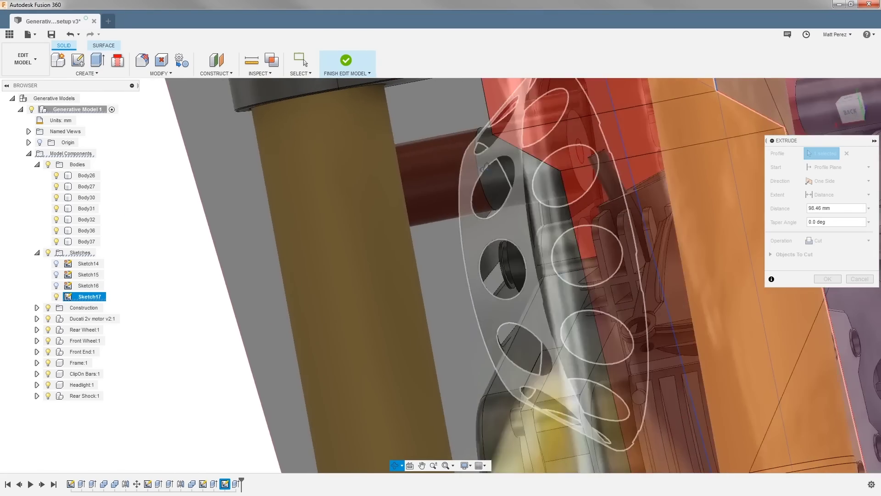
middle_click_drag(488, 169, 490, 171, "shift")
middle_click_drag(502, 211, 531, 198, "shift")
left_click(838, 181)
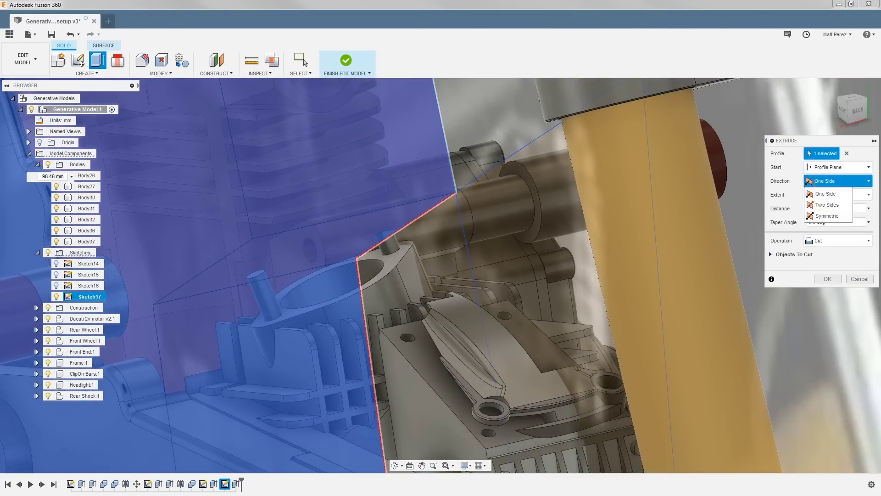
left_click(827, 207)
key("Down")
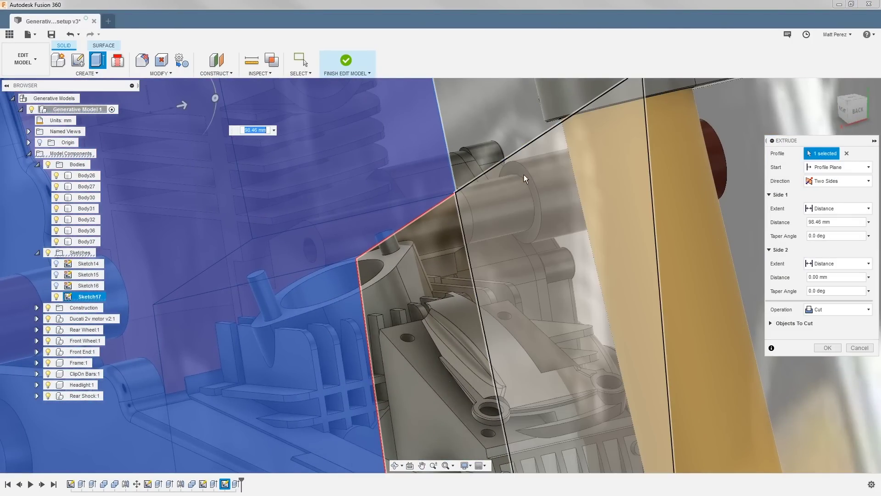
Step: Take Side 1's distance of -101.54 mm from a face on the engine mount and set the operation to New Body
left_click(516, 164)
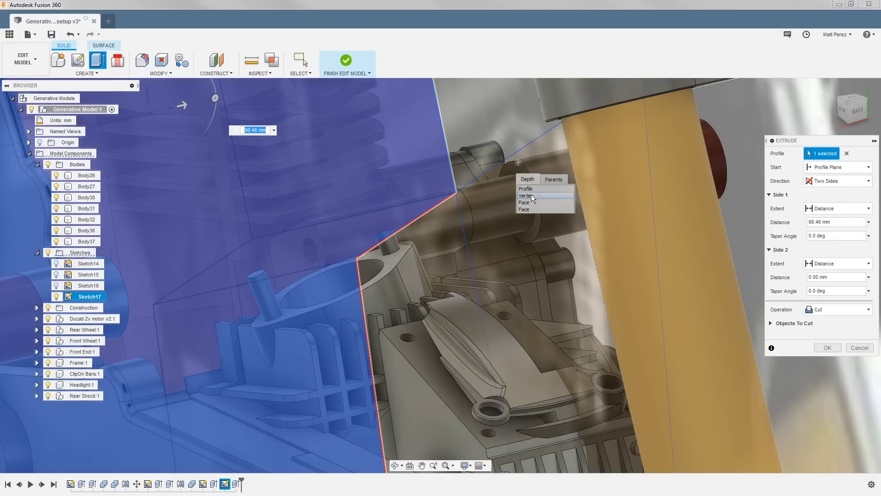
left_click(530, 202)
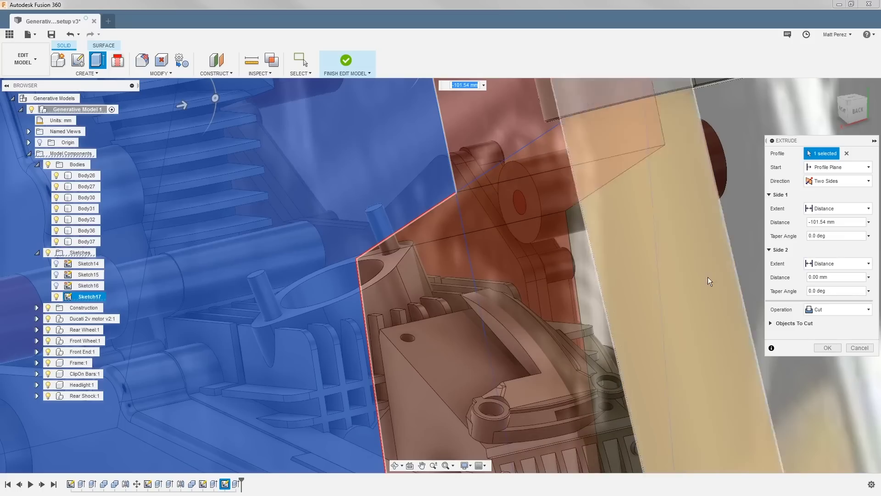
left_click(821, 311)
left_click(833, 366)
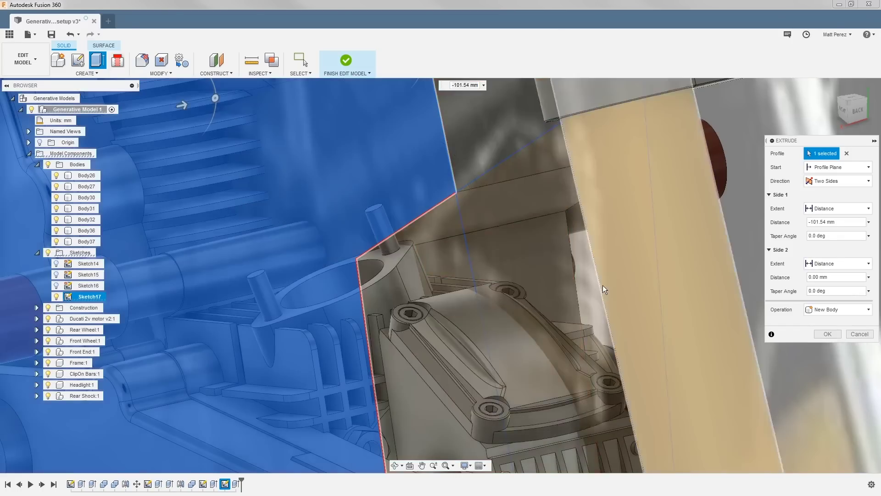
Step: Set Side 1's distance to 98.46 mm by referencing the engine mount, and create the engine clearance body
scroll(553, 278, "down", 5)
middle_click_drag(494, 284, 459, 289, "shift")
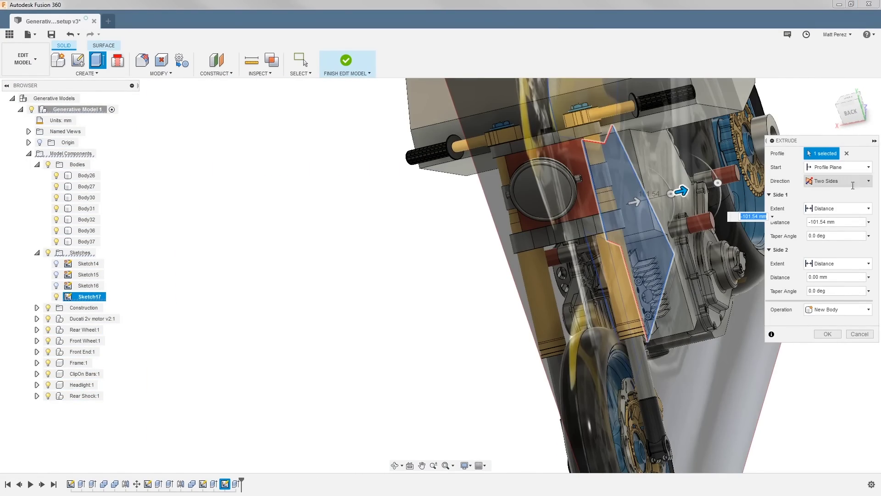
left_click(832, 208)
left_click(833, 221)
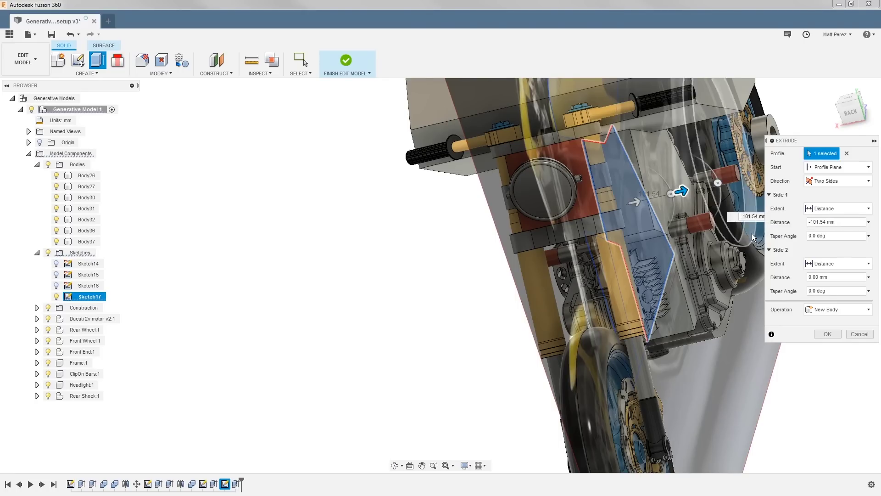
left_click_drag(842, 225, 779, 233)
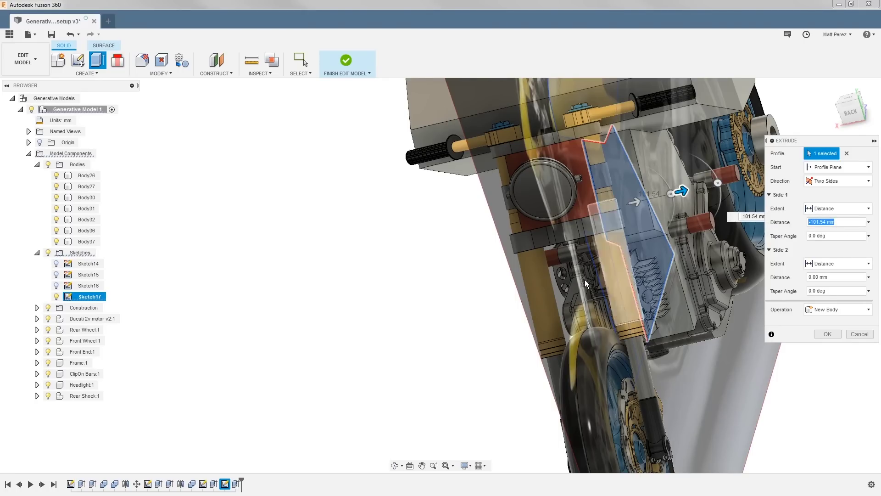
middle_click_drag(652, 243, 579, 270, "shift")
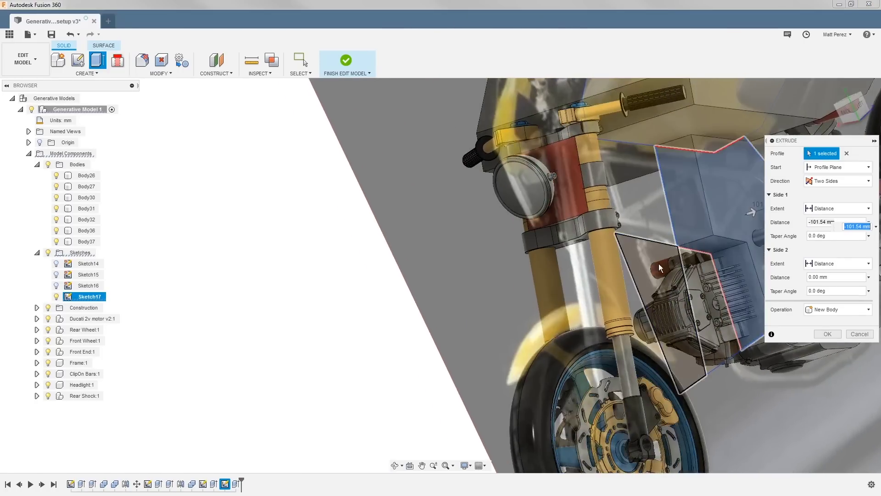
scroll(669, 264, "up", 6)
left_click(694, 241)
left_click(707, 272)
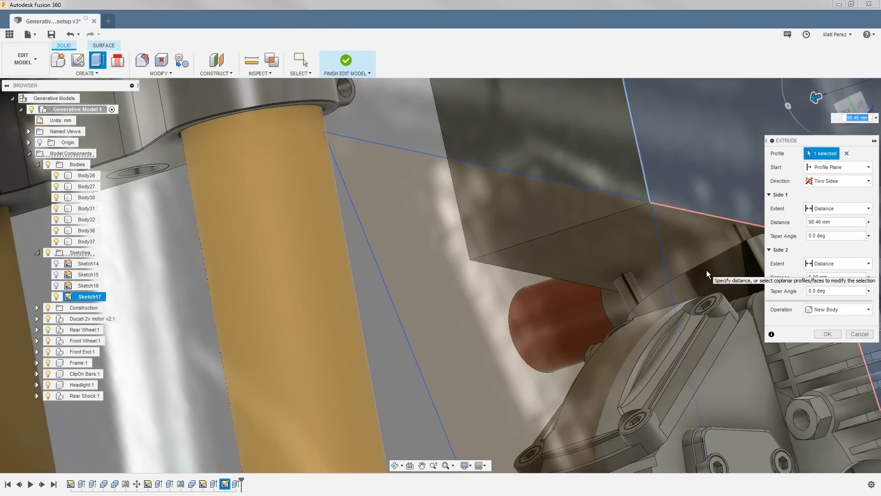
scroll(706, 270, "down", 5)
scroll(643, 283, "down", 3)
middle_click_drag(644, 283, 690, 275, "shift")
left_click(829, 334)
Step: Start extruding the two sketch profiles around the front cylinder with a distance of 225 mm
scroll(551, 327, "down", 3)
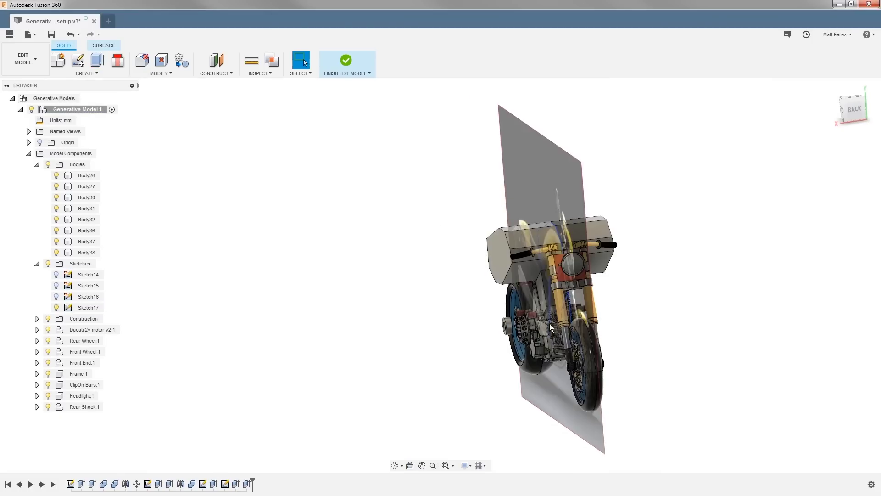
middle_click_drag(507, 327, 613, 327, "shift")
scroll(553, 316, "up", 6)
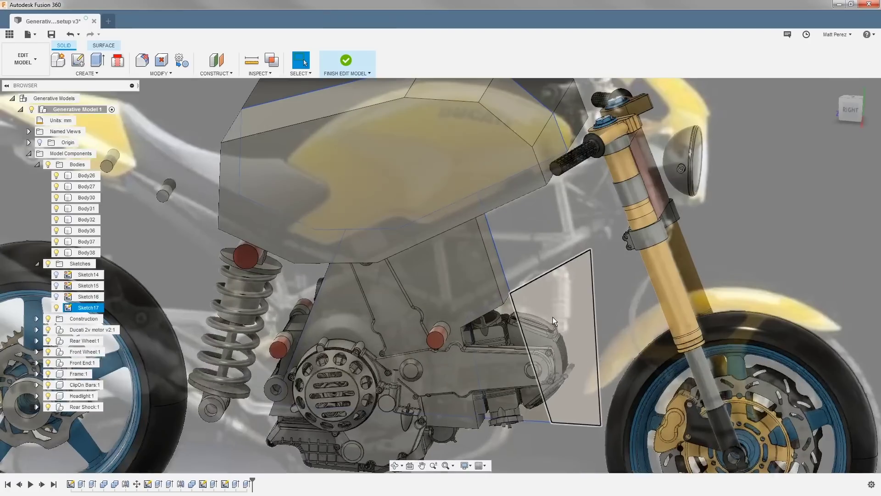
key("e")
left_click(508, 311)
left_click(539, 302)
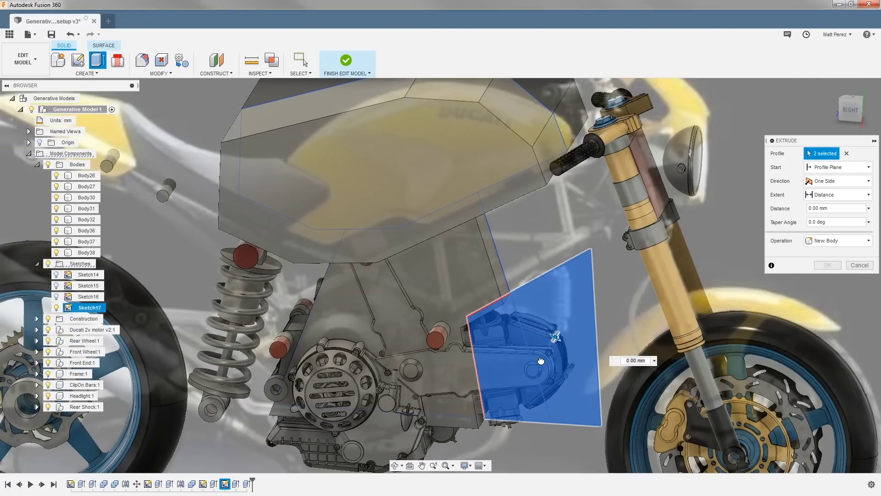
type("225")
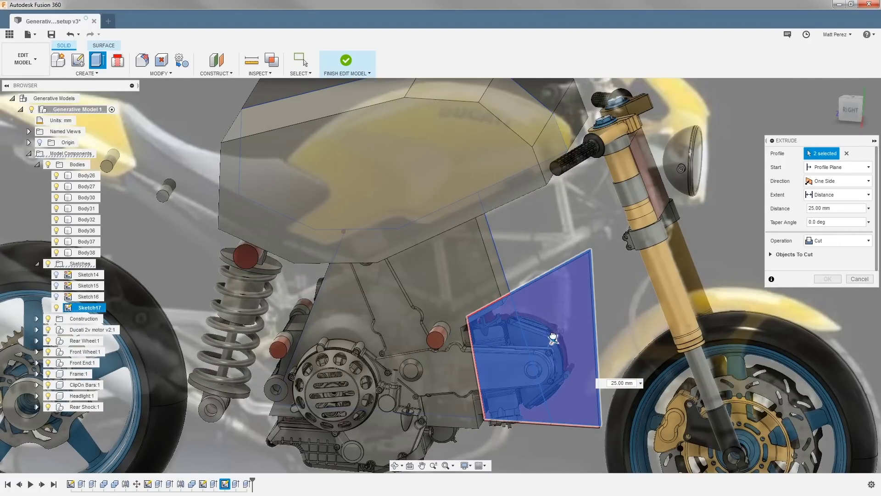
middle_click_drag(547, 337, 519, 365, "shift")
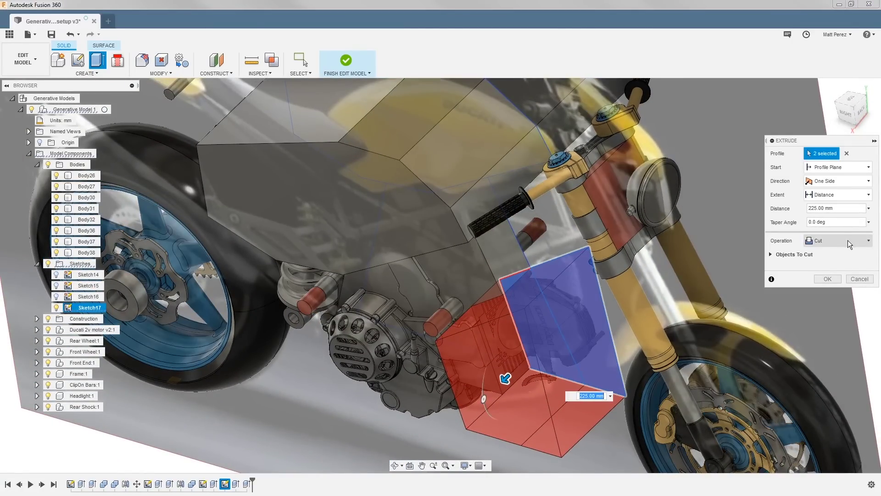
Step: Make the front cylinder extrusion symmetric, set its operation to New Body, and create the body
left_click(838, 183)
left_click(841, 206)
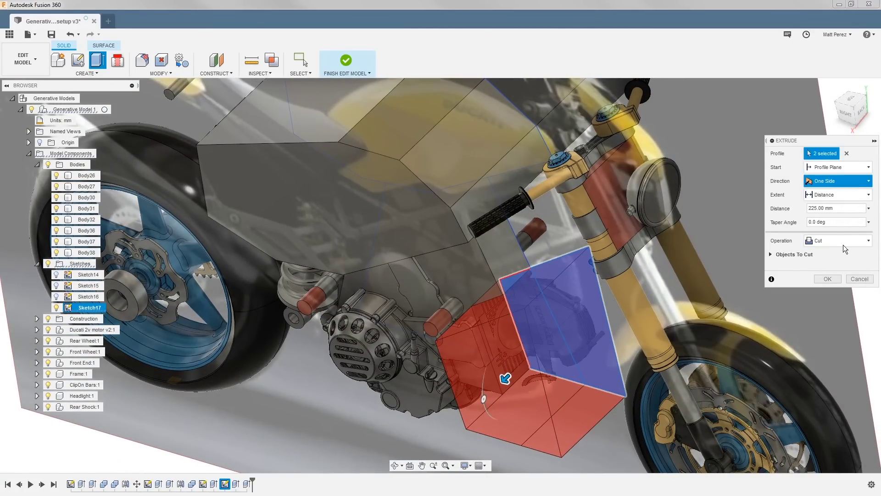
key("Down")
left_click(832, 268)
left_click(830, 314)
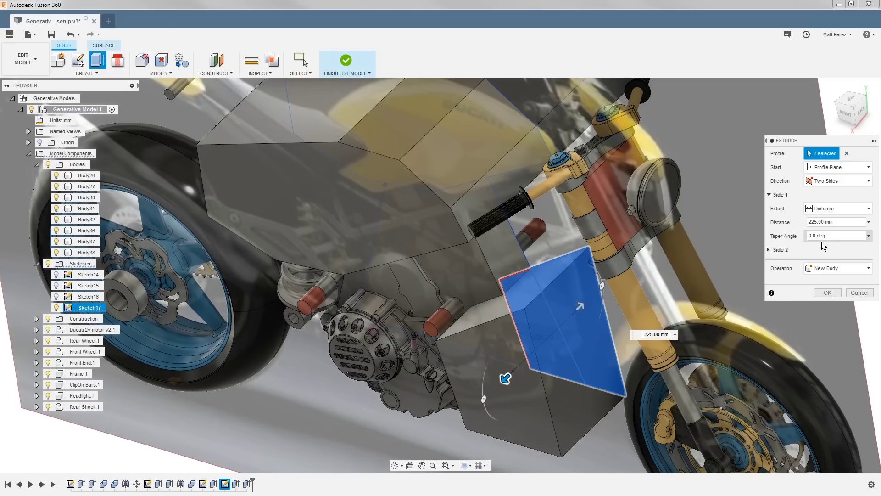
left_click(832, 182)
left_click(836, 215)
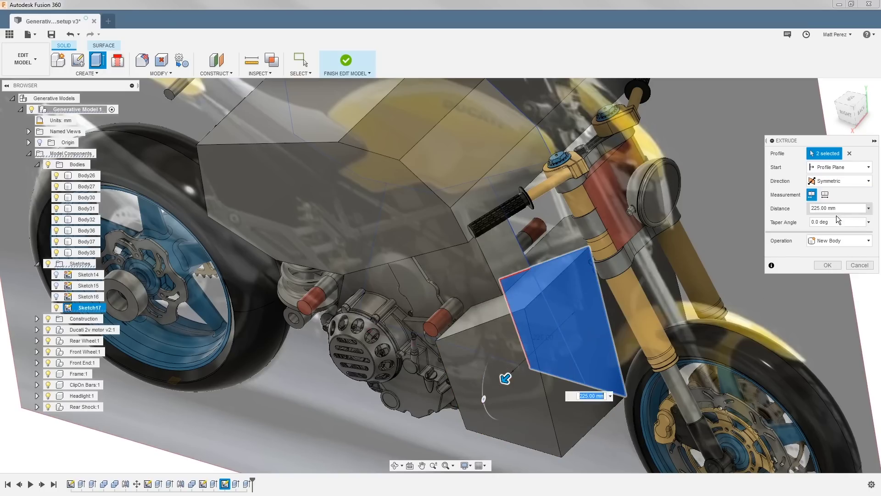
middle_click_drag(574, 276, 639, 269, "shift")
left_click(827, 264)
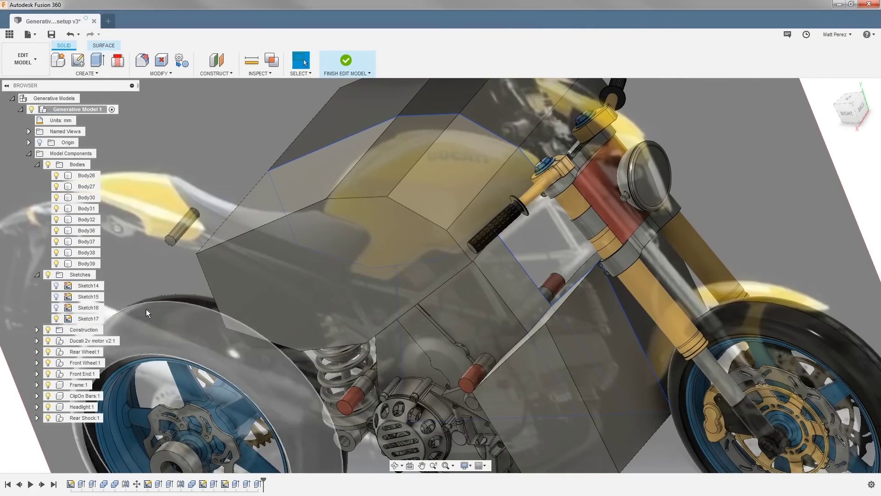
Step: Hide Sketch17 and examine the clearance bodies around the engine
left_click(56, 318)
scroll(488, 279, "down", 4)
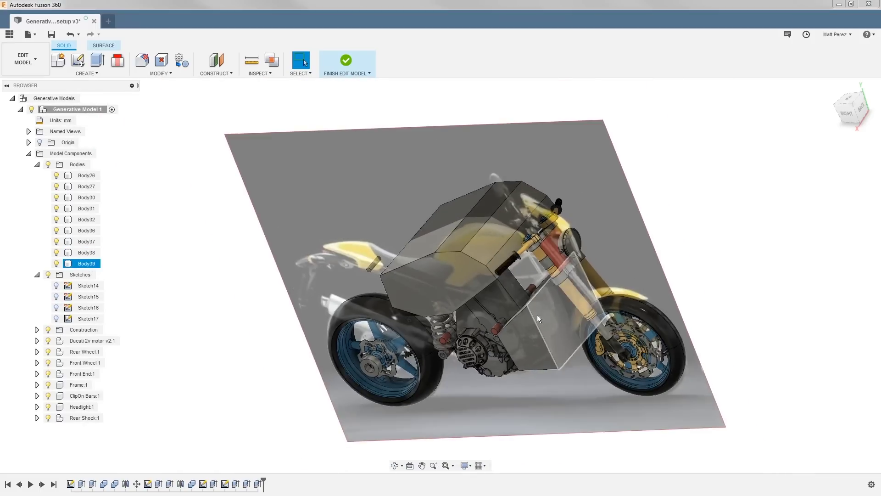
middle_click_drag(537, 324, 640, 292, "shift")
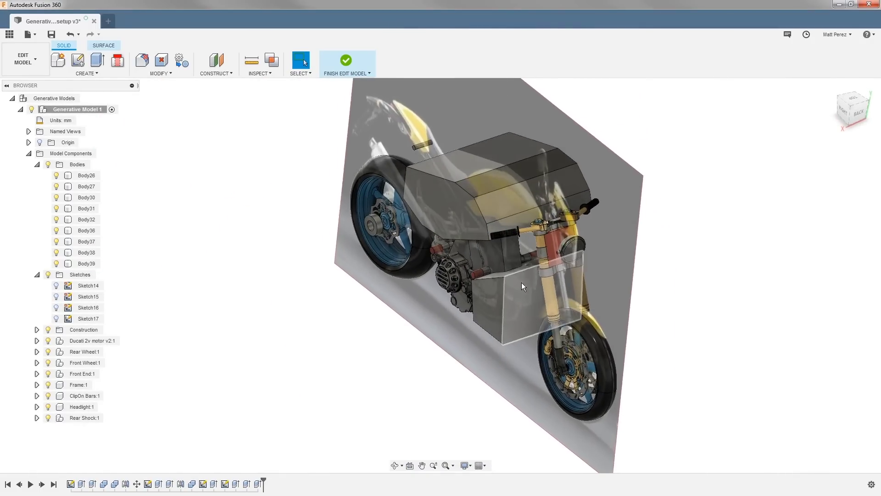
scroll(505, 263, "up", 5)
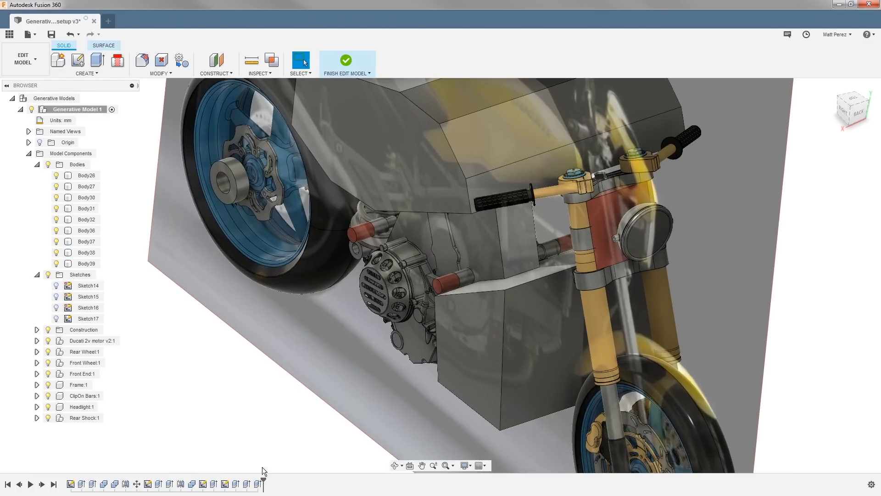
Step: Edit the engine body's extrusion and try a Side 2 distance of -98.46 mm
right_click(246, 484)
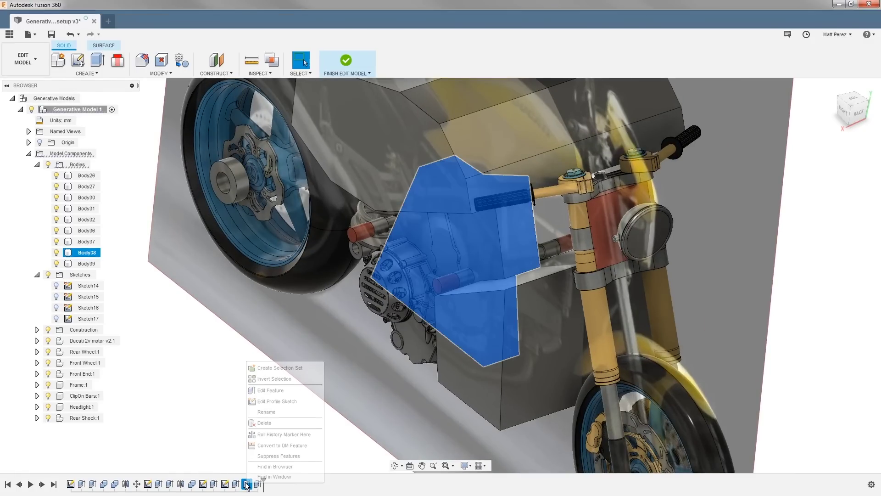
left_click(266, 390)
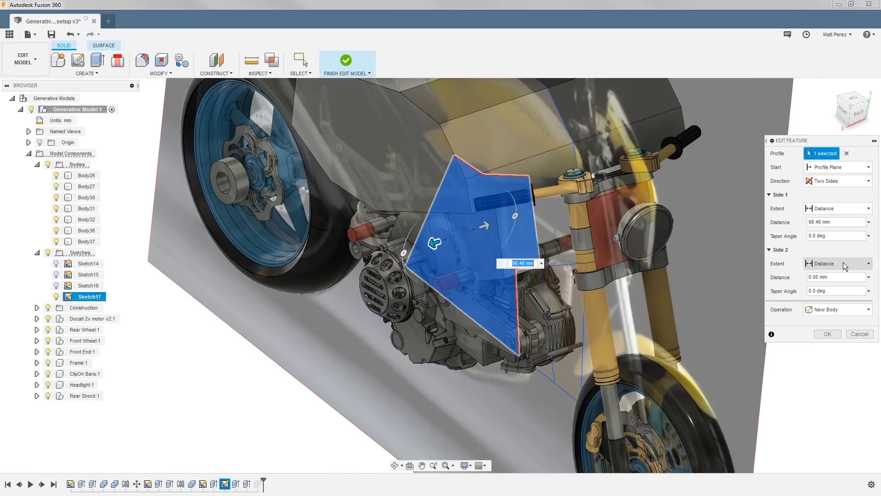
left_click_drag(837, 277, 758, 279)
type("-98.46")
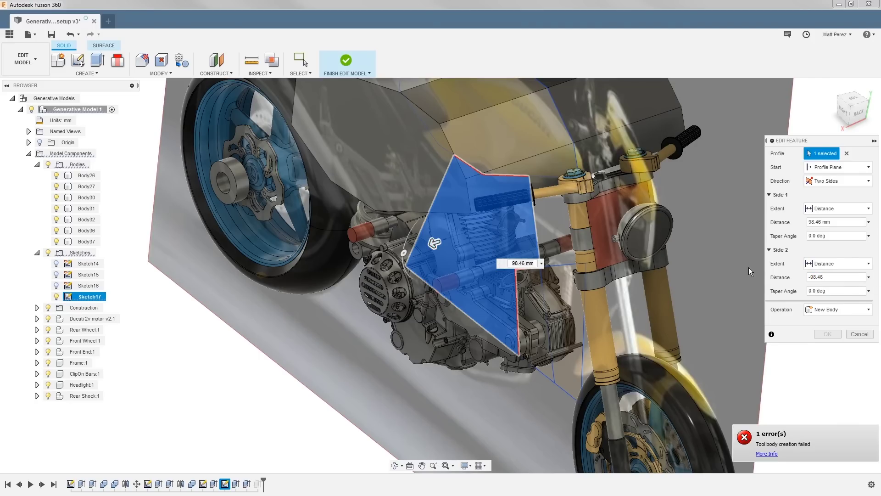
Step: Set the Side 2 distance of the engine body's extrusion to 98.46 mm
middle_click_drag(664, 333, 610, 331, "shift")
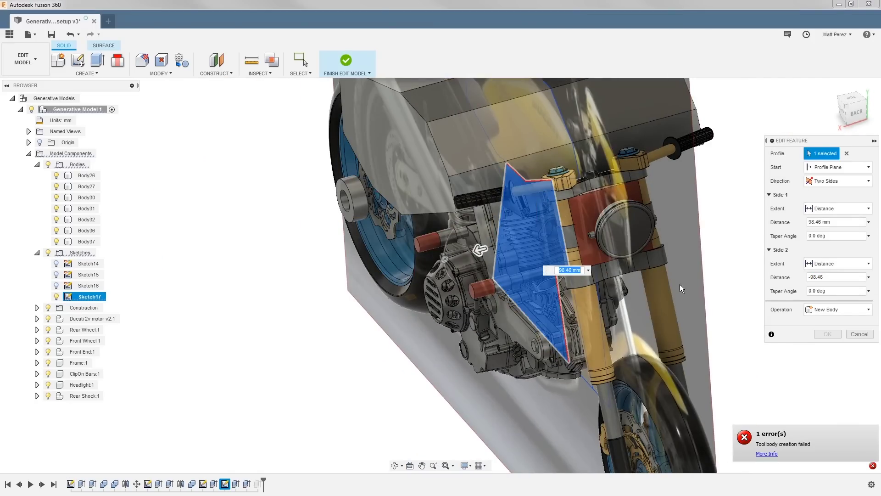
mouse_move(682, 286)
middle_mouse_down("shift")
mouse_move(661, 285)
mouse_move(679, 283)
middle_mouse_up("shift")
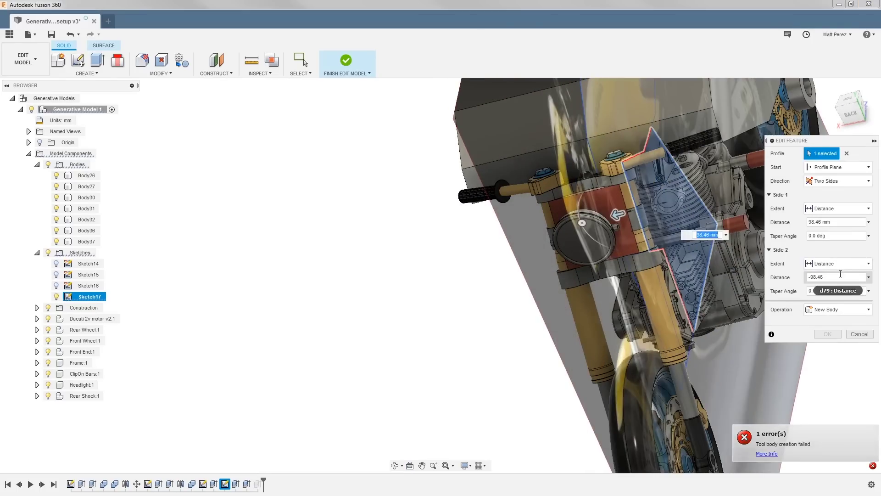
left_click_drag(808, 277, 859, 265)
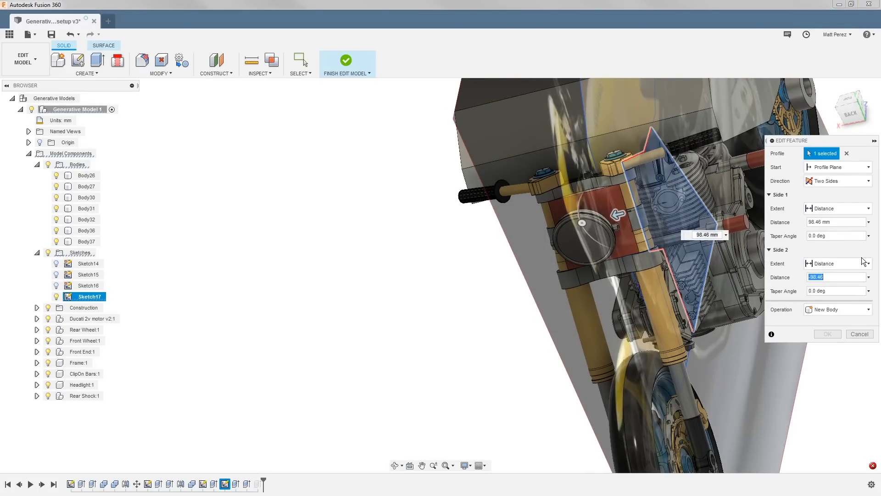
type("98.46")
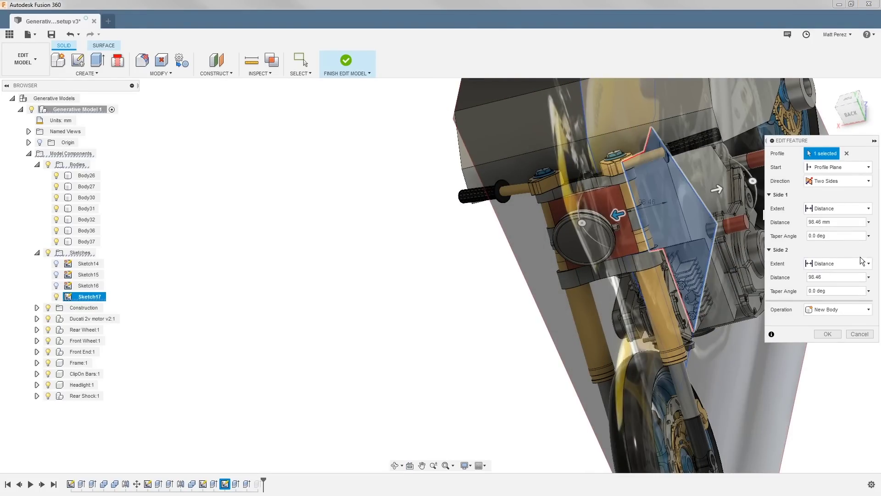
Step: Set the Side 1 distance of the engine body's extrusion to 100 mm and apply the edit
middle_click_drag(780, 280, 746, 298, "shift")
scroll(656, 201, "up", 5)
scroll(637, 181, "up", 5)
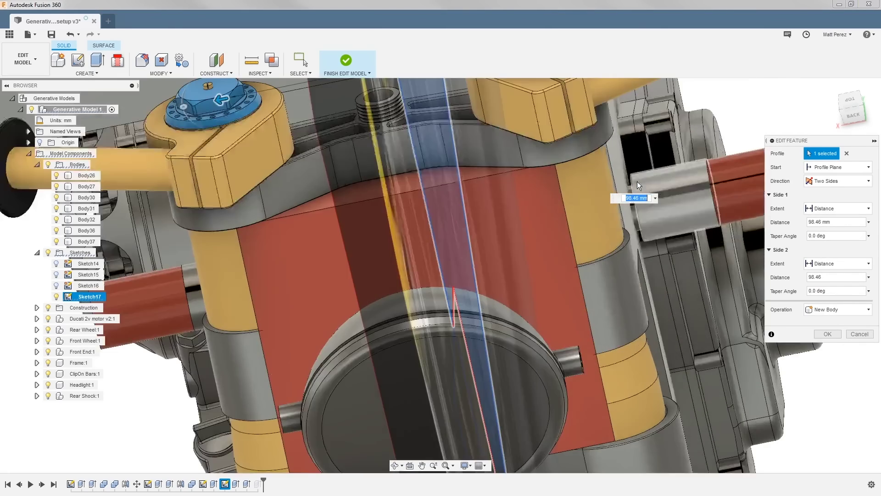
type("100")
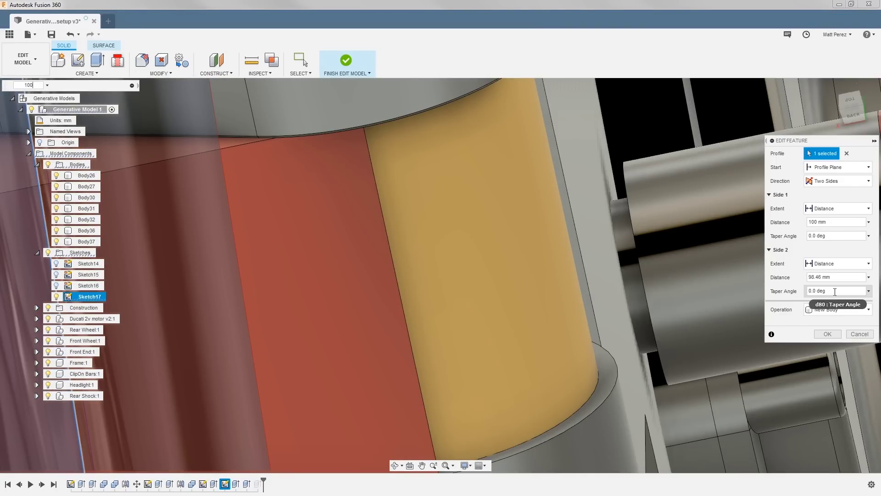
left_click(845, 236)
scroll(677, 274, "down", 5)
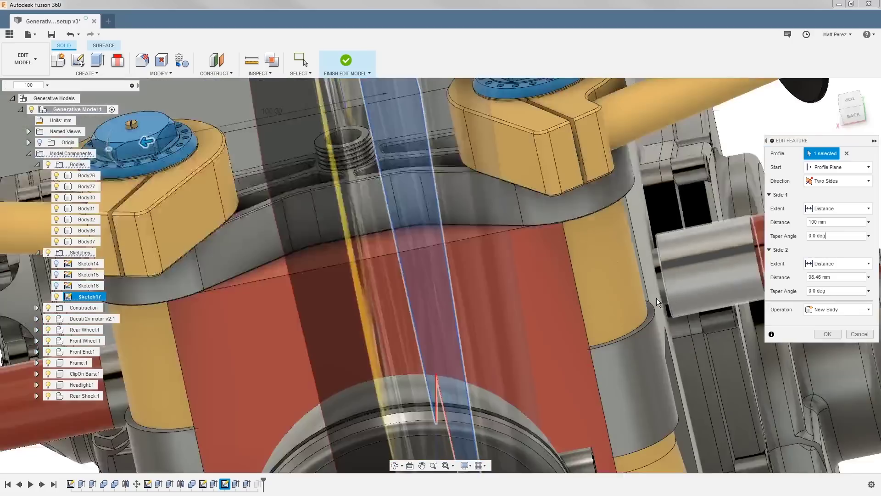
middle_click_drag(622, 319, 493, 325, "shift")
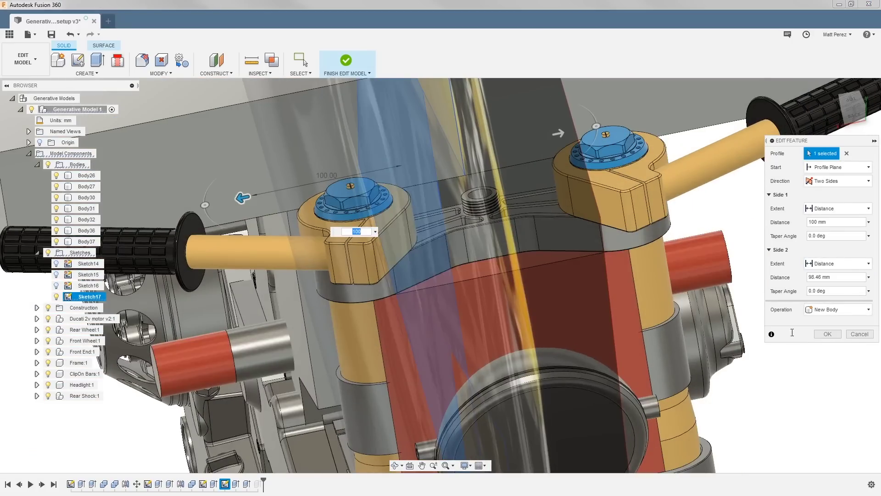
left_click(828, 334)
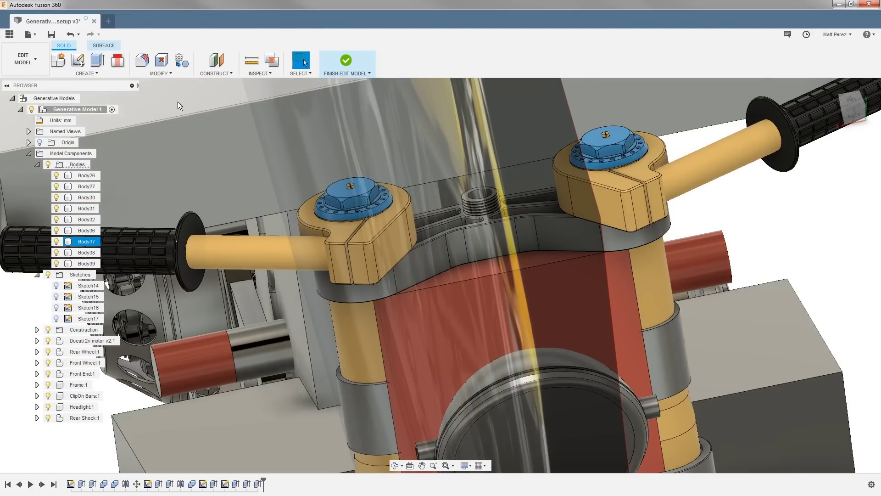
Step: Check interference between the engine clearance body and the right-hand front frame lug, and cut the overlapping volume from the clearance body
left_click(274, 72)
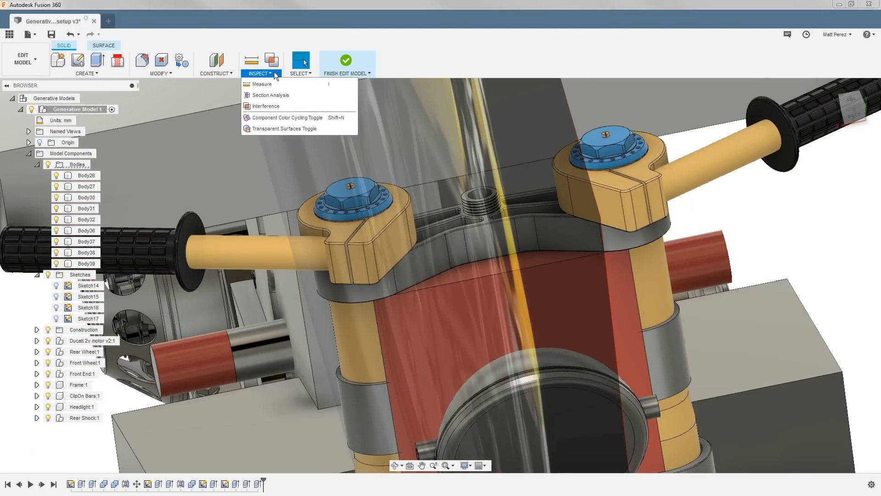
left_click(270, 106)
left_click(280, 329)
left_click(261, 340)
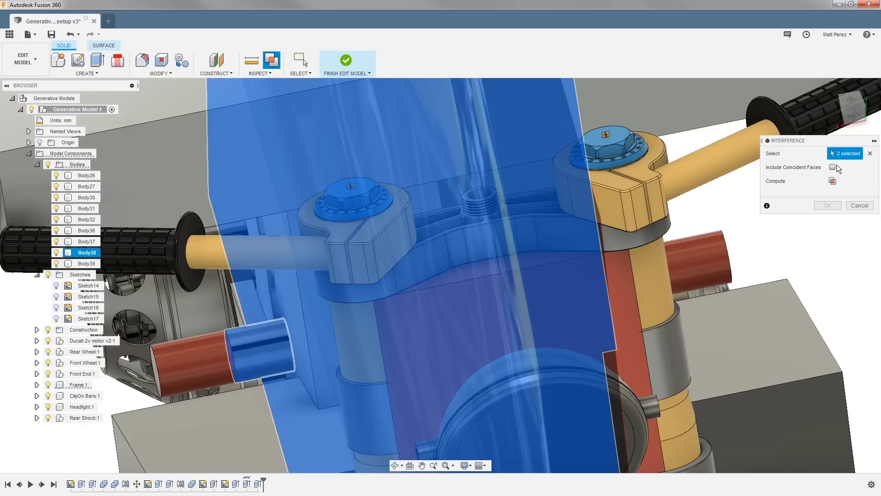
left_click(834, 180)
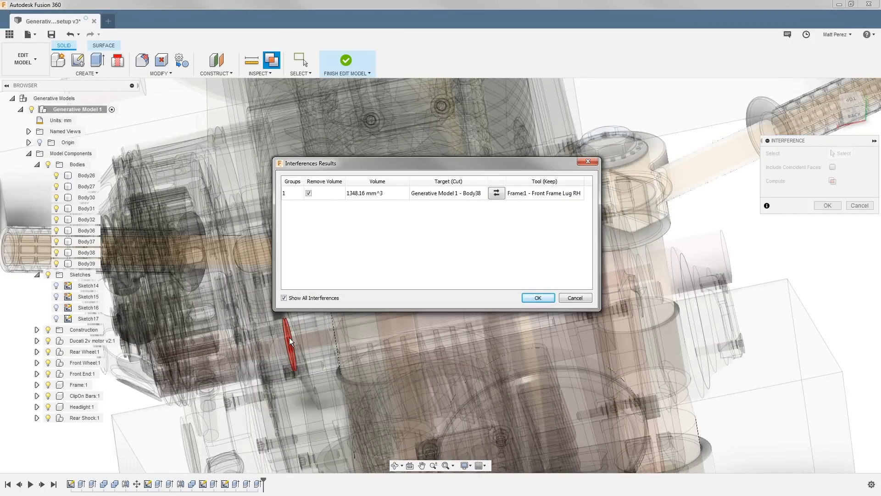
left_click(537, 298)
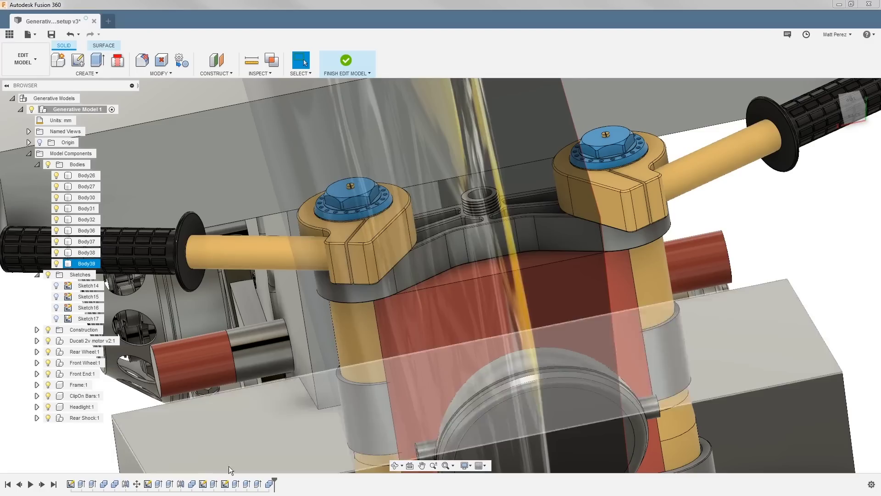
Step: Edit the engine body's extrusion, setting the Side 1 distance to 98.46 mm and the Side 2 distance to 100 mm
left_click(247, 484)
right_click(248, 486)
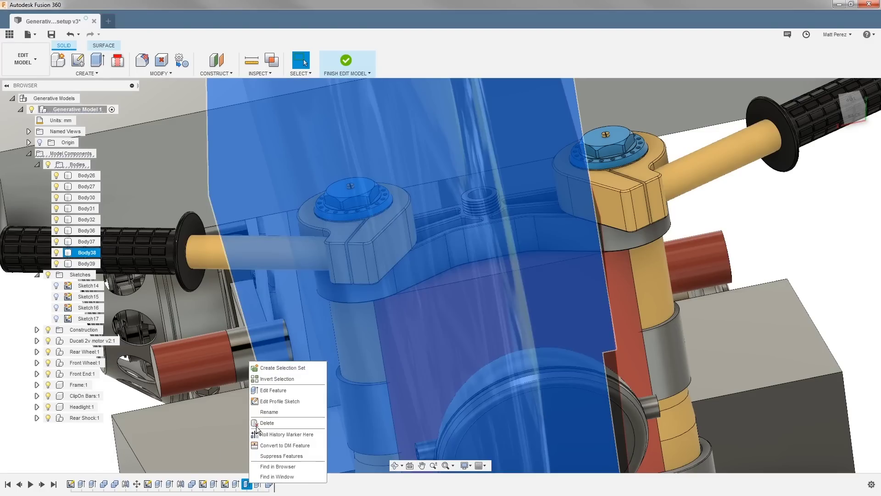
left_click(269, 392)
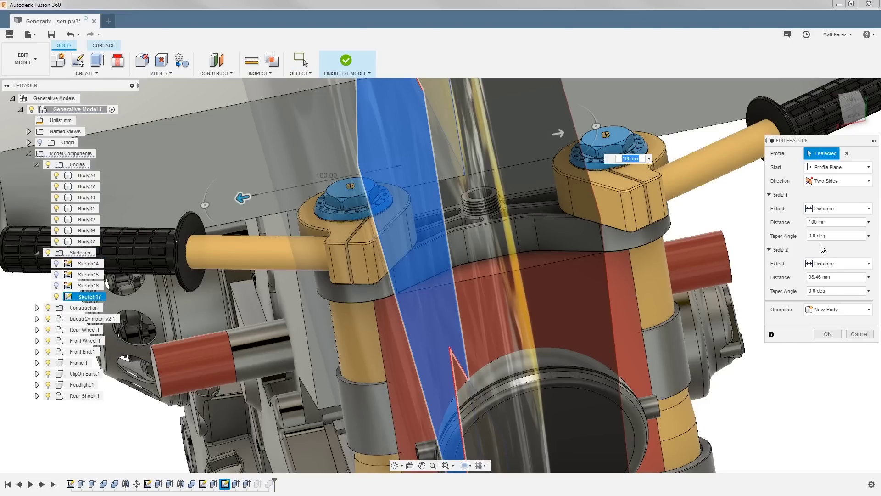
left_click_drag(845, 221, 759, 219)
type("98.46")
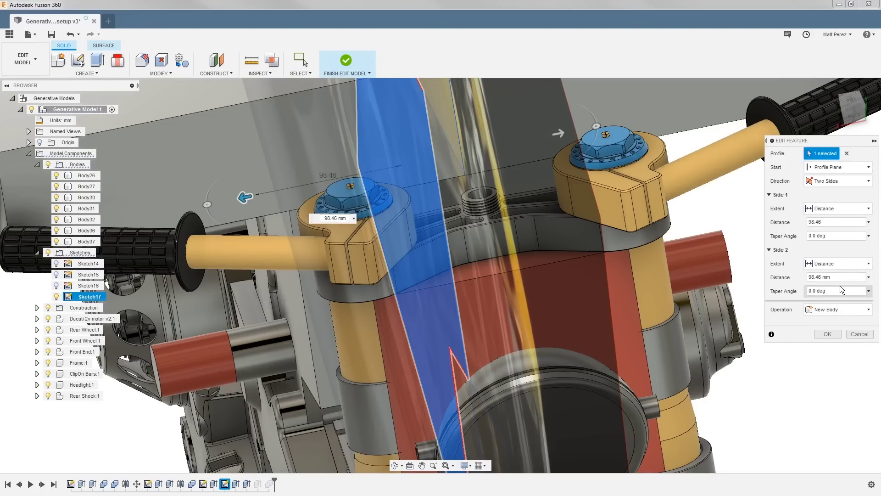
left_click(830, 277)
type("100")
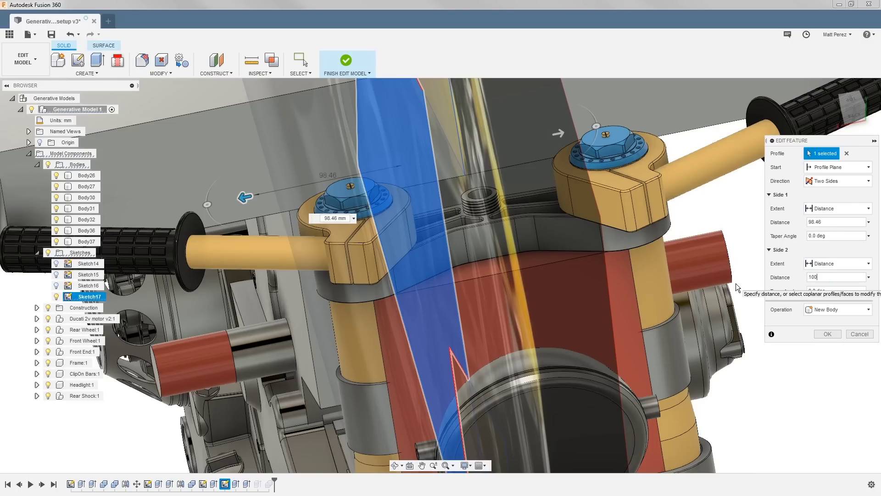
left_click(829, 333)
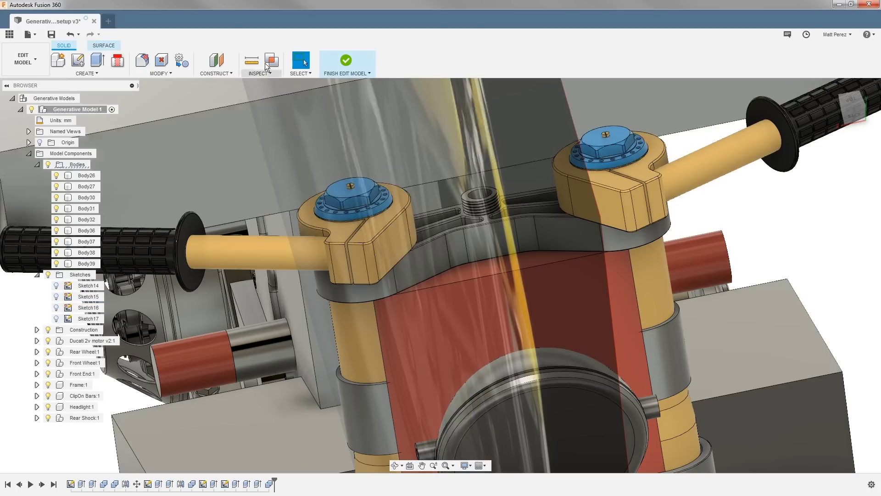
Step: Check the edited engine clearance body for interference with the front frame lugs on both sides, then close the check
left_click(271, 60)
left_click(295, 309)
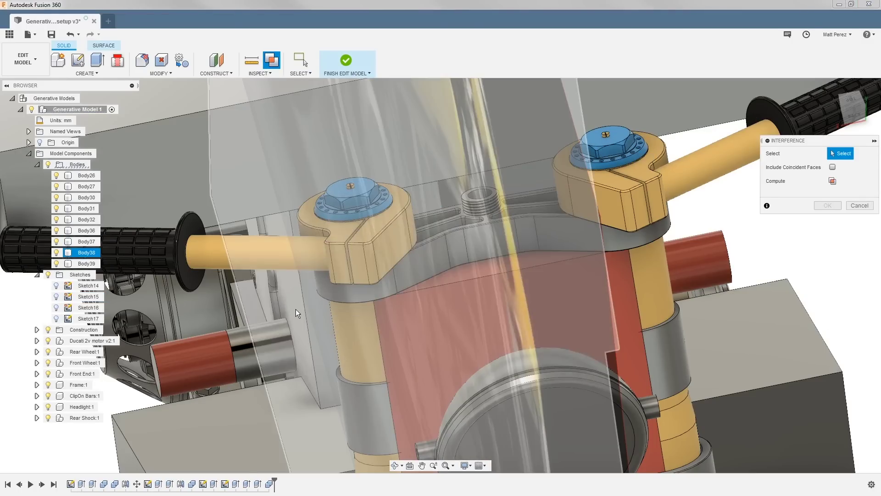
left_click(269, 333)
middle_click_drag(562, 318, 800, 277, "shift")
left_click(833, 181)
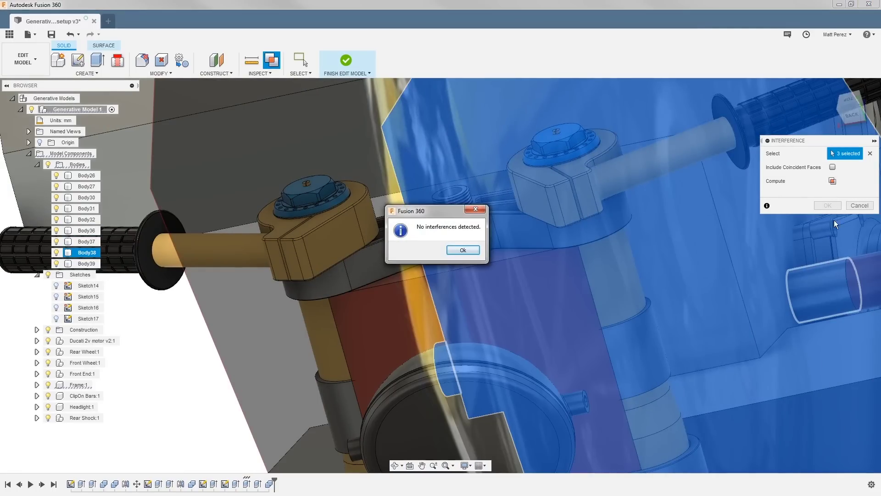
left_click(472, 251)
scroll(681, 302, "down", 3)
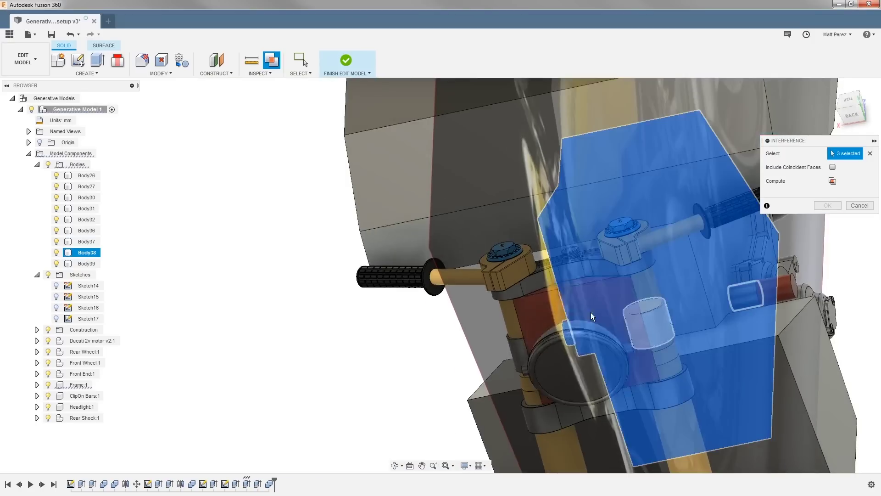
middle_click_drag(555, 313, 576, 299, "shift")
left_click(857, 205)
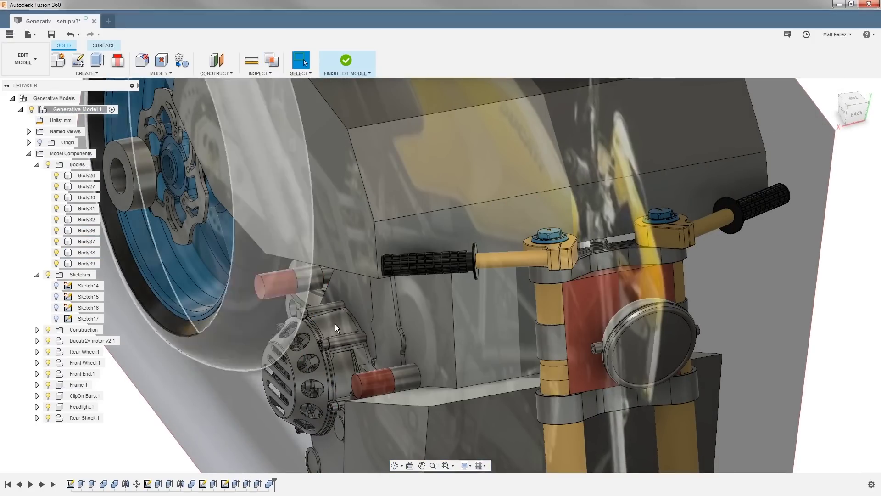
scroll(353, 315, "down", 3)
middle_click_drag(561, 339, 580, 314, "shift")
left_click(579, 314)
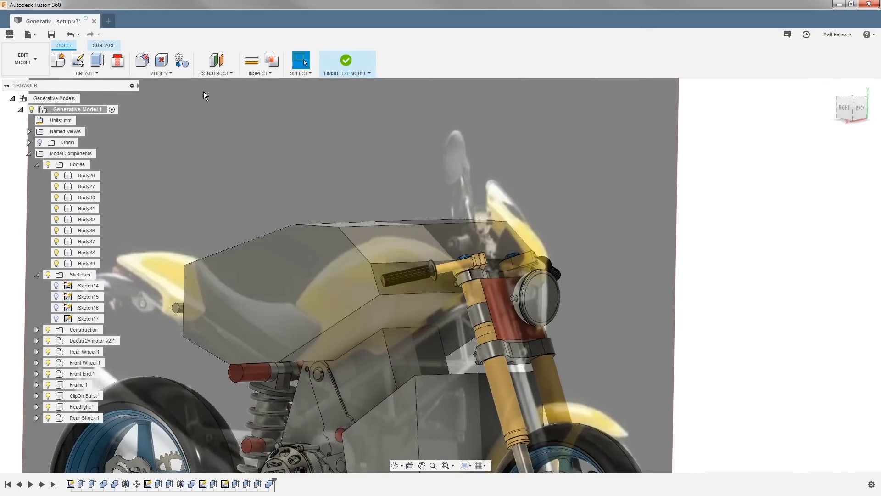
left_click(111, 72)
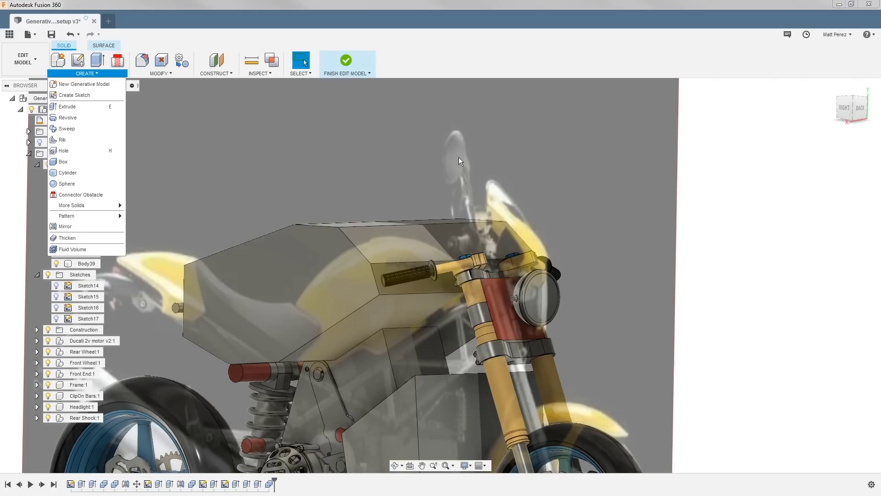
left_click(740, 224)
left_click(182, 74)
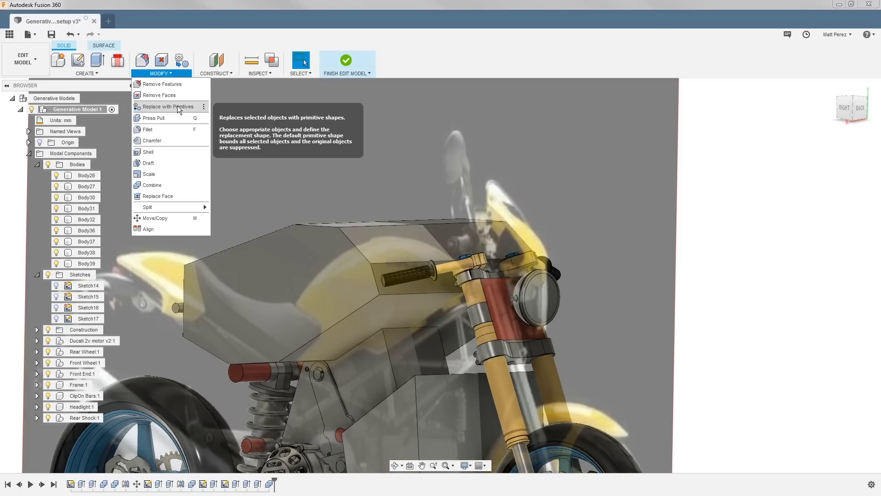
left_click(712, 203)
Step: Combine the front-cylinder, engine and tank clearance bodies into a single body
scroll(664, 196, "down", 3)
middle_click_drag(605, 267, 541, 203)
middle_click_drag(458, 287, 474, 304, "shift")
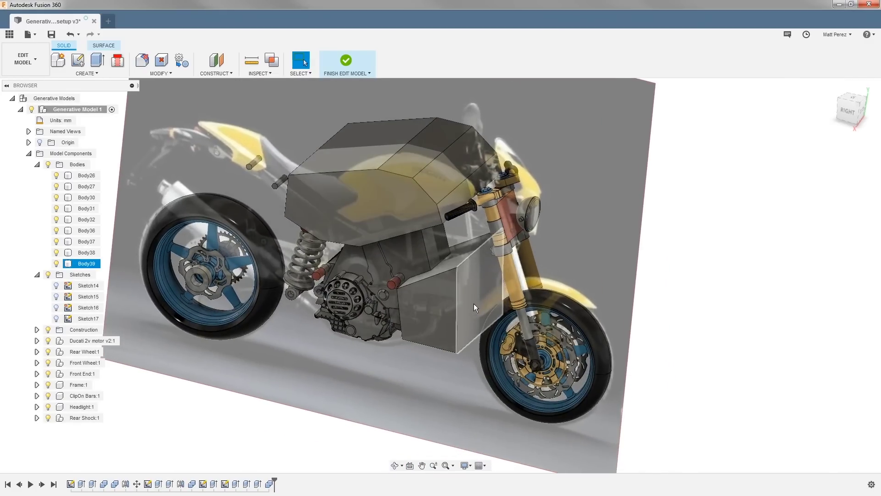
mouse_move(400, 322)
middle_mouse_down("shift")
mouse_move(426, 306)
mouse_move(412, 310)
middle_mouse_up("shift")
key("Escape")
left_click(163, 74)
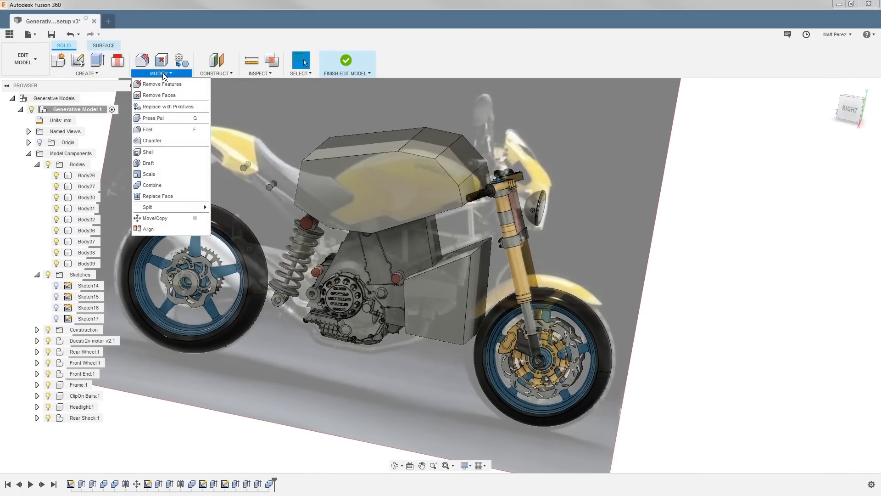
left_click(159, 184)
left_click(434, 288)
left_click(429, 234)
left_click(427, 202)
left_click(821, 233)
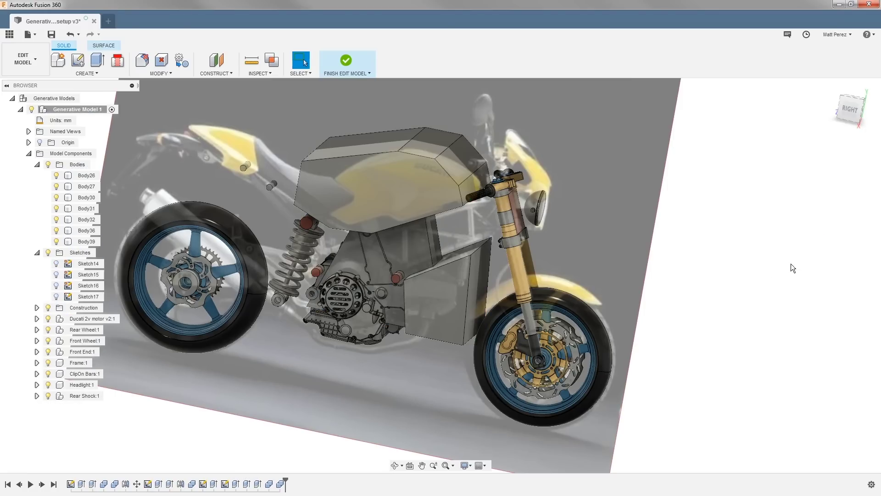
Step: Apply the red appearance from this design to the combined clearance body
key("a")
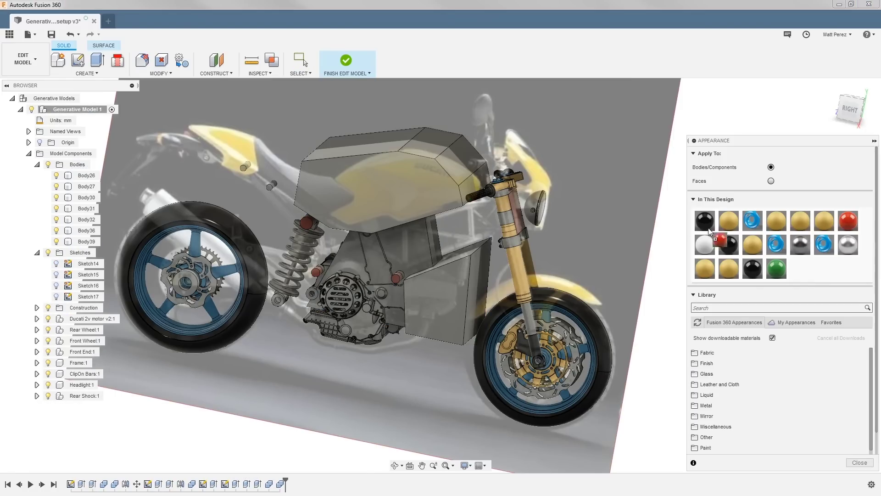
left_click_drag(641, 235, 423, 188)
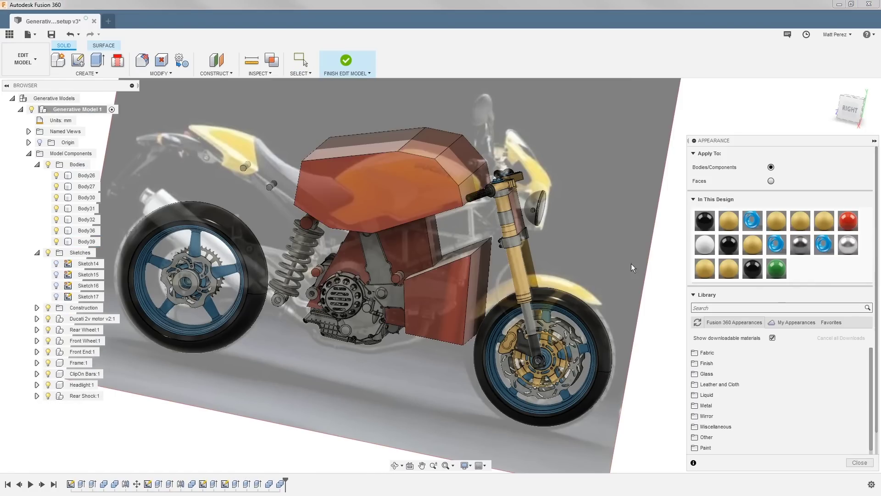
left_click(859, 463)
Step: Start a 37.5 mm constant-radius fillet on the front-cylinder block's upper edge and the tank's lower side edge beside the fork
middle_click_drag(639, 370, 613, 323, "shift")
scroll(400, 205, "up", 3)
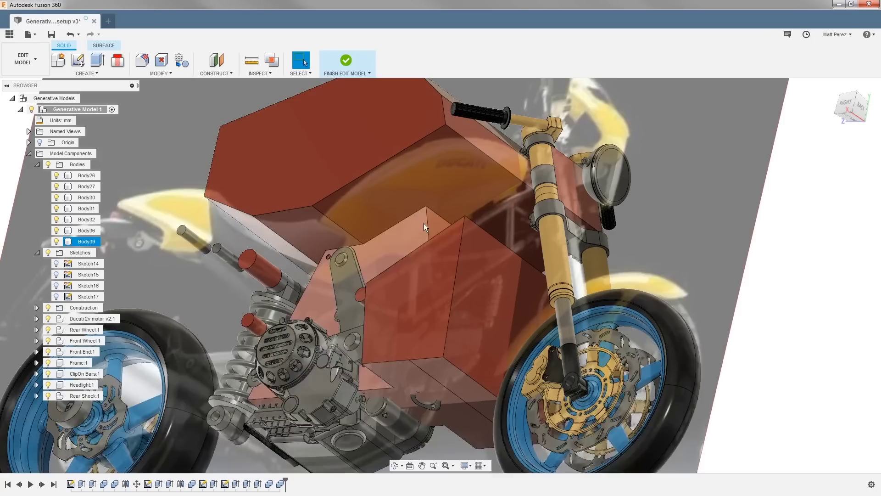
key("f")
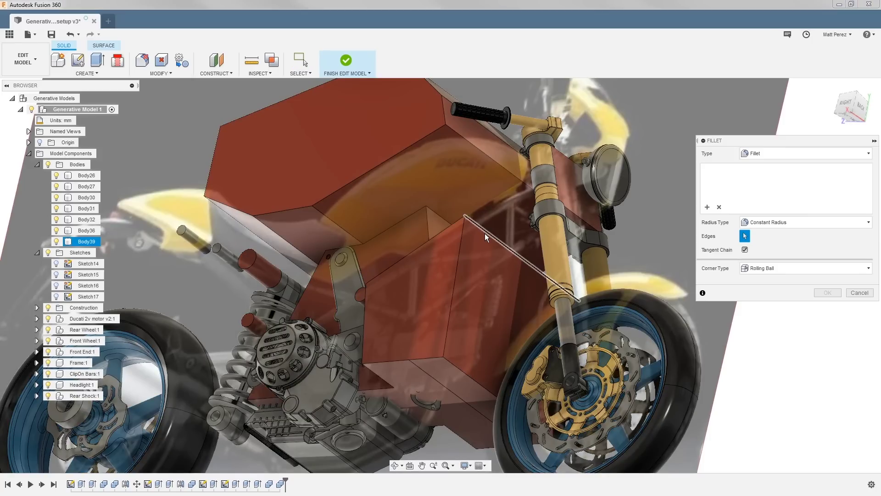
left_click(486, 236)
left_click(467, 139)
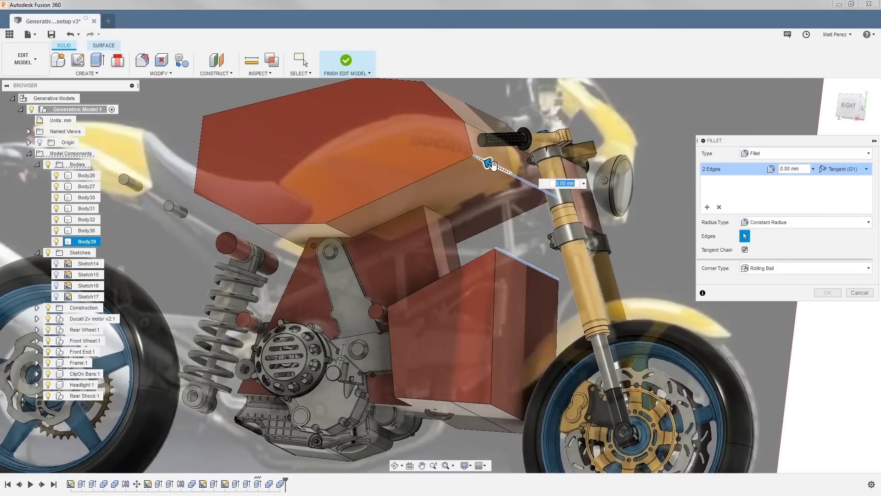
left_click_drag(481, 166, 485, 161)
Step: Add the engine block's upright edges beside the front cylinder and the tank's lower rear edges to the 37.5 mm fillet
middle_click_drag(480, 210, 483, 228, "shift")
left_click(429, 250)
left_click(462, 253)
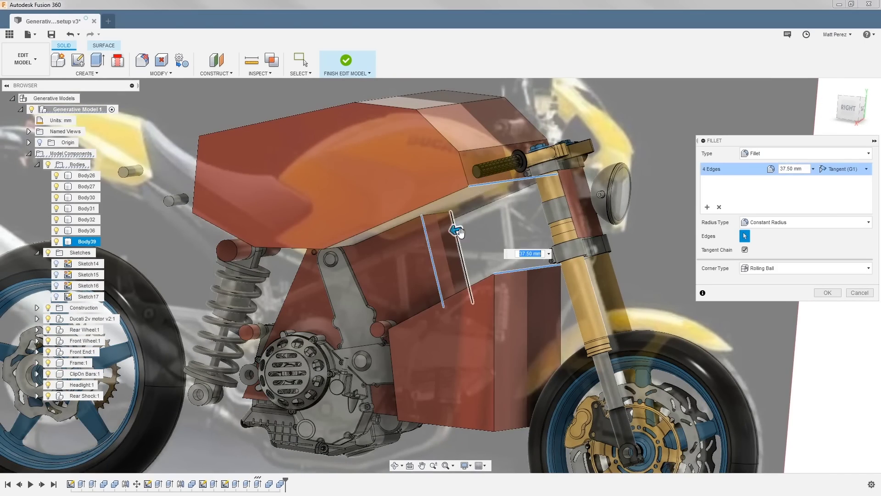
middle_click_drag(470, 264, 490, 250, "shift")
left_click(385, 225)
middle_click_drag(373, 257, 493, 222, "shift")
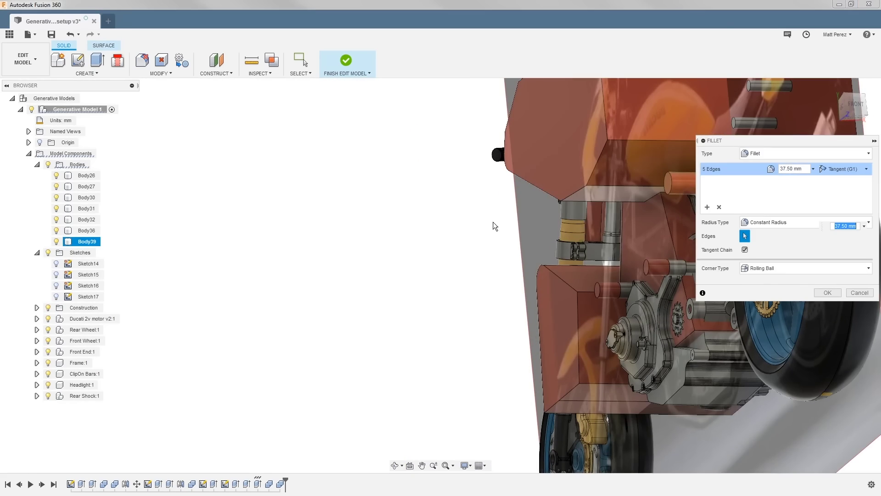
left_click(595, 186)
middle_click_drag(542, 193, 304, 173, "shift")
Step: Add the front-cylinder block's edges nearest the engine to the selection and apply the 37.5 mm fillet
left_click(408, 323)
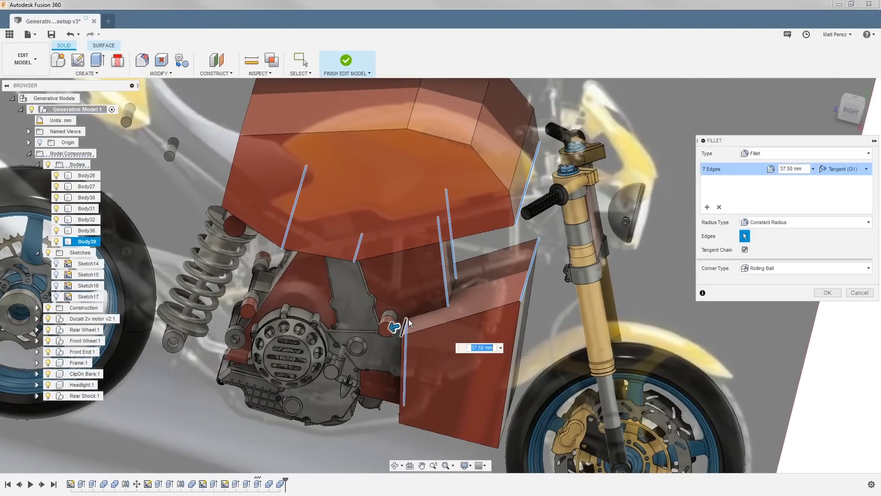
left_click(408, 324)
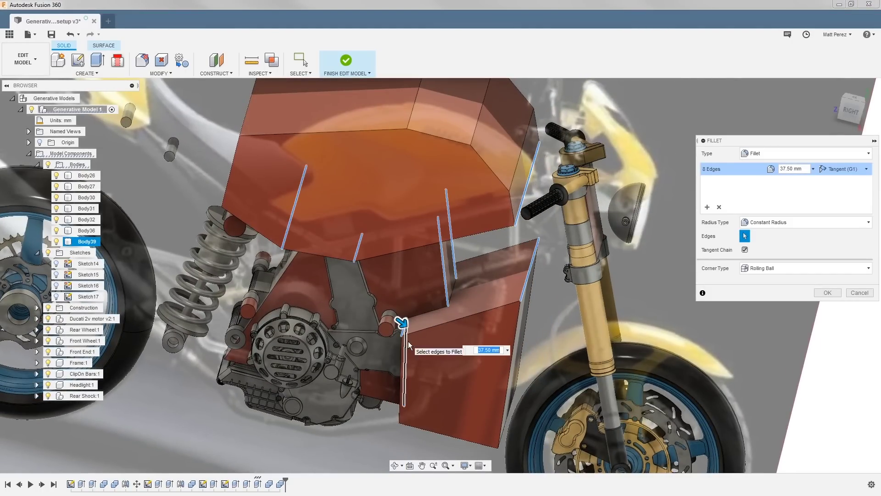
left_click(409, 340)
left_click(418, 283)
middle_click_drag(396, 353, 432, 319, "shift")
left_click(827, 293)
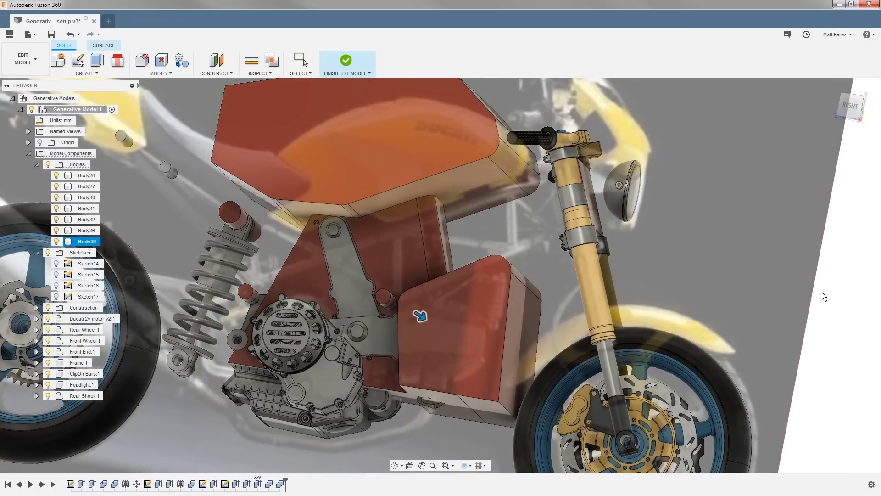
Step: Fillet the junction edges between the tank, engine and front-cylinder blocks at 10 mm, and finish editing the model
key("f")
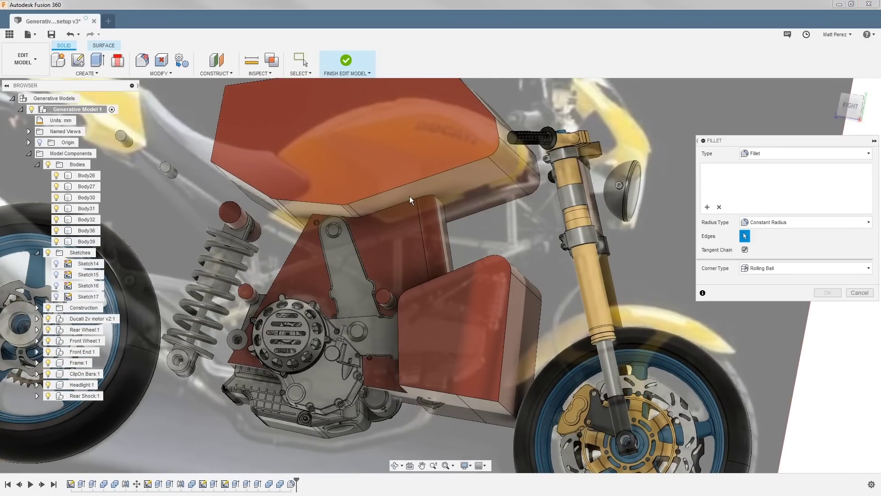
left_click(411, 200)
middle_click_drag(444, 280, 451, 341)
left_click(451, 342)
type("10")
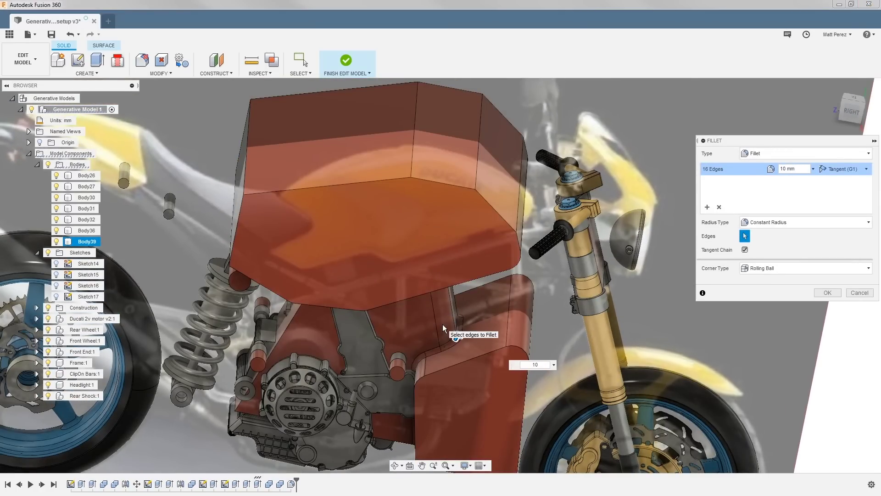
mouse_move(453, 306)
middle_mouse_down("shift")
mouse_move(454, 321)
mouse_move(446, 300)
middle_mouse_up("shift")
middle_click_drag(443, 266, 455, 267, "shift")
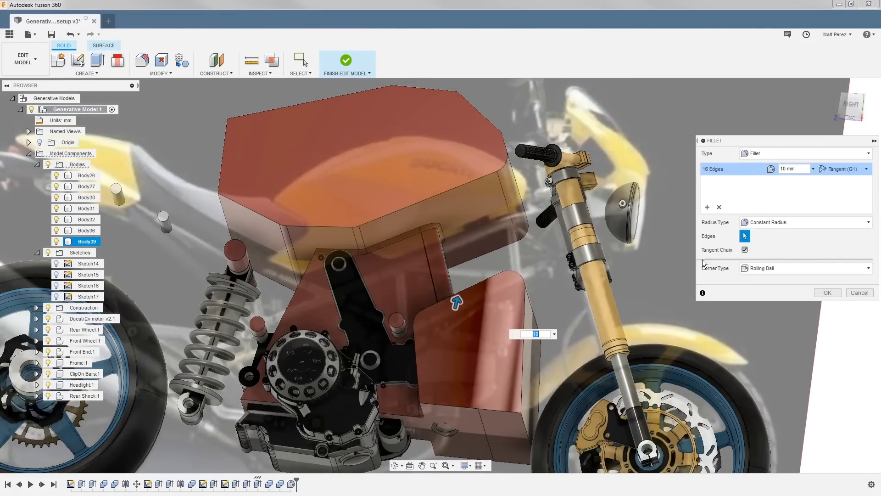
left_click(820, 291)
scroll(532, 225, "down", 4)
left_click(341, 68)
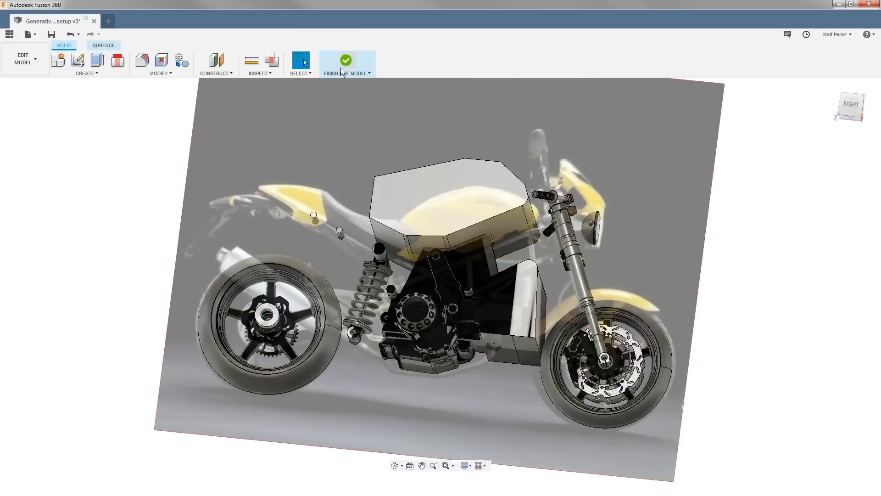
Step: Start the obstacle geometry selection with the combined clearance body, the upper rear-shock mount cylinders and the rear engine-mount cylinders
middle_click_drag(335, 242, 331, 246, "shift")
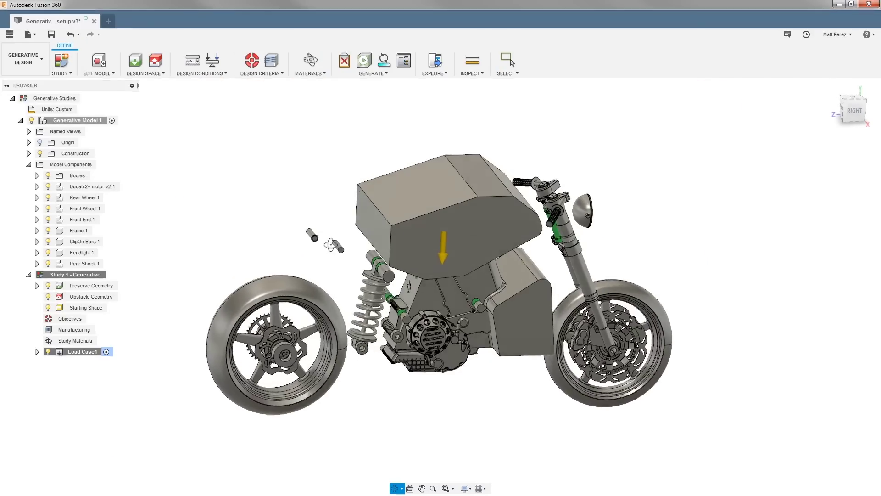
left_click(156, 60)
left_click(417, 217)
scroll(421, 268, "up", 5)
left_click(340, 235)
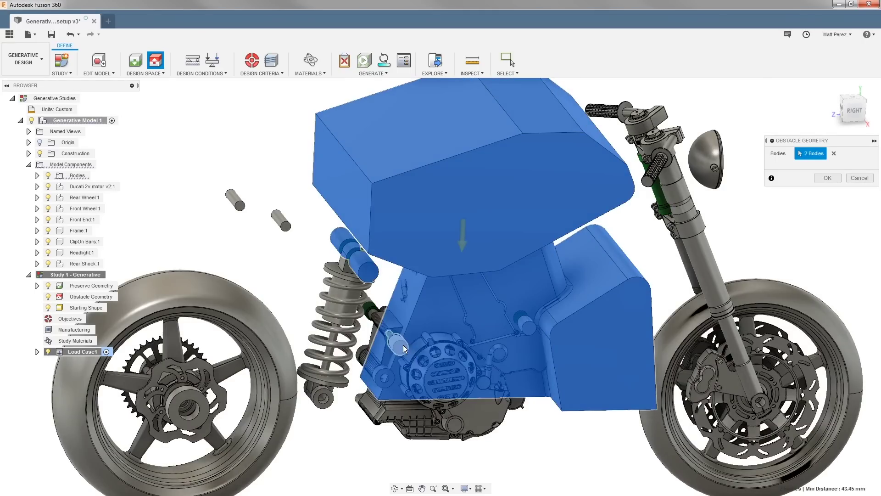
left_click(396, 342)
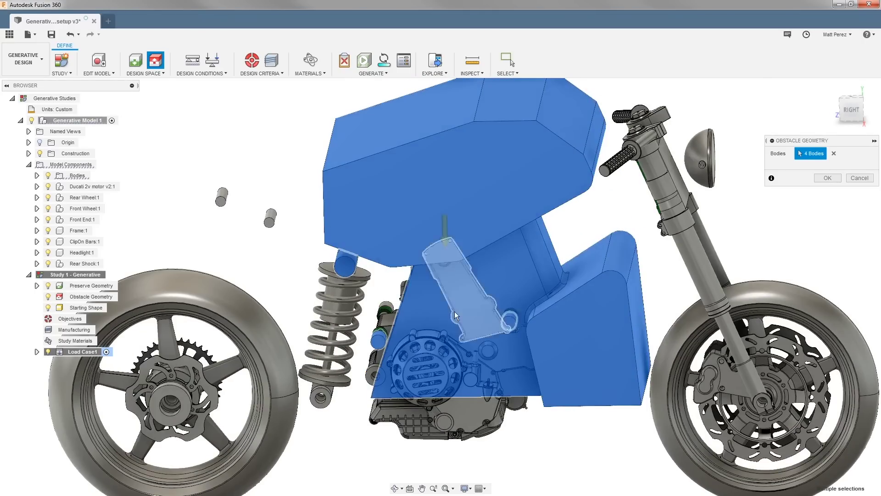
left_click(387, 303)
Step: Add the front engine-mount clearance cylinder and the steering-head clearance body to the obstacle geometry selection
middle_click_drag(425, 304, 476, 361, "shift")
middle_click_drag(385, 262, 528, 298, "shift")
left_click(524, 302)
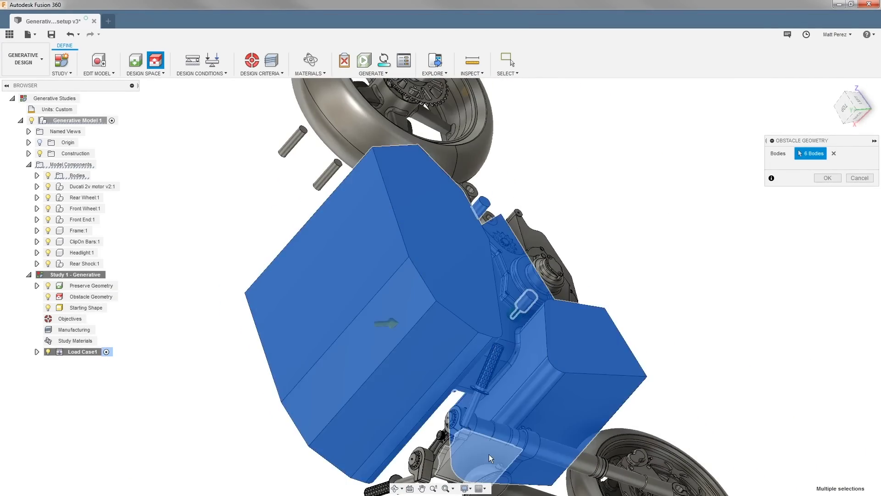
left_click(488, 455)
middle_click_drag(502, 393, 577, 300, "shift")
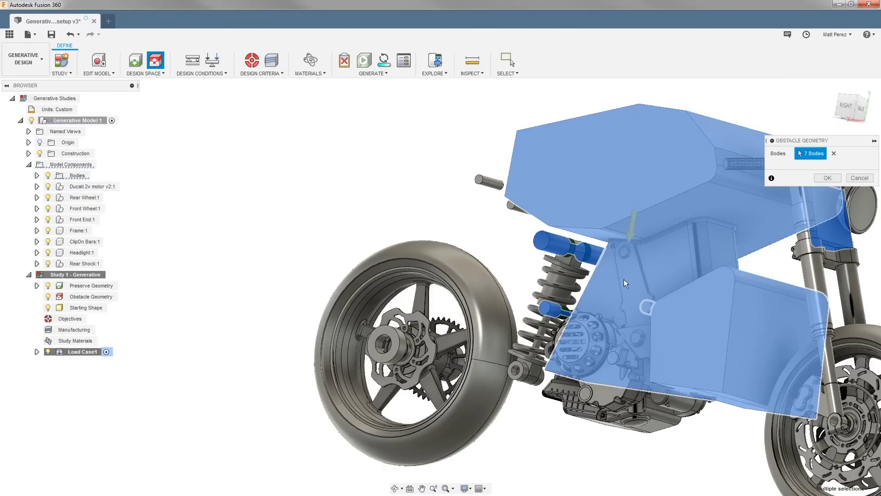
Step: Add the engine casing bodies to the selection, check it from both sides, and apply the obstacle geometry
left_click(627, 283)
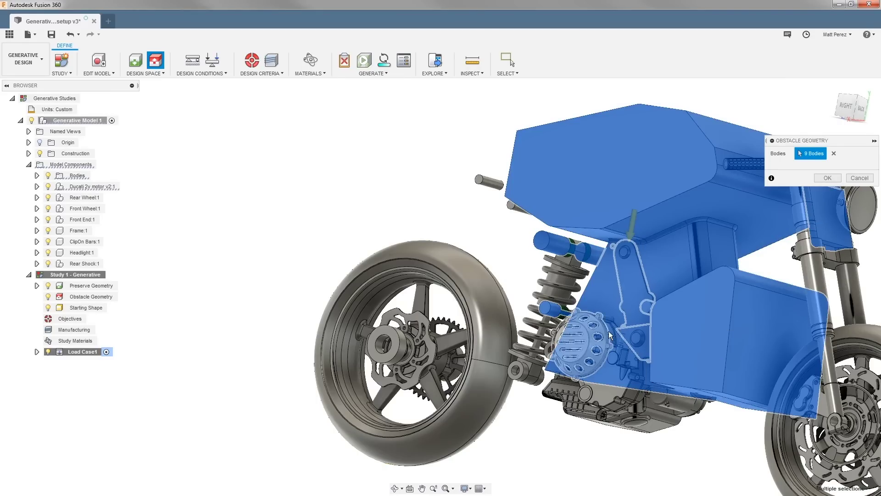
left_click(613, 333)
left_click(613, 332)
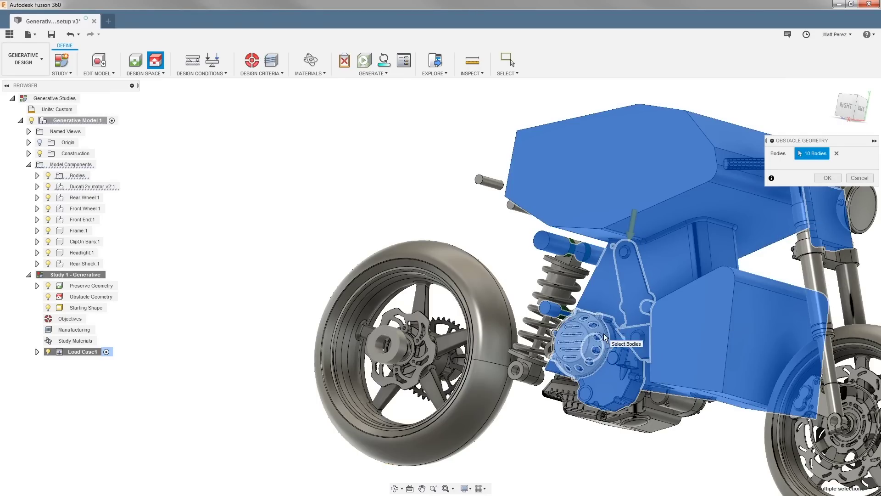
left_click(604, 334)
middle_click_drag(505, 260, 454, 269, "shift")
left_click(329, 235)
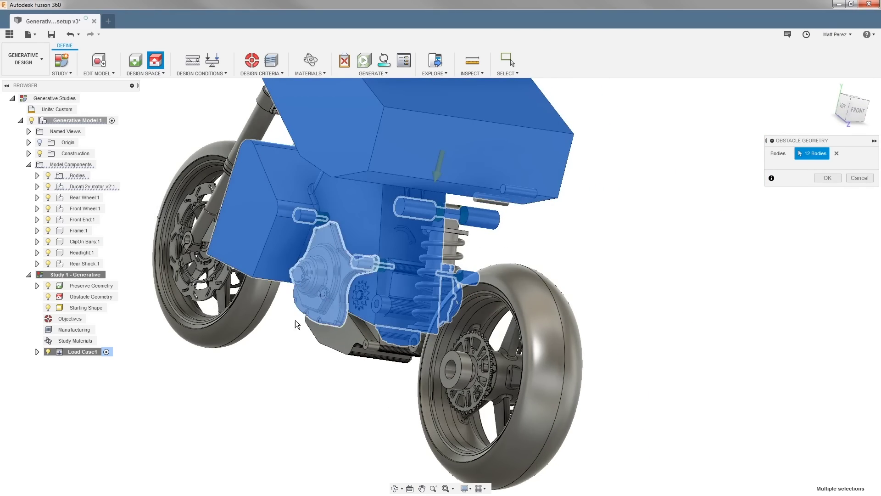
mouse_move(244, 377)
middle_mouse_down("shift")
mouse_move(291, 367)
mouse_move(280, 377)
mouse_move(257, 374)
middle_mouse_up("shift")
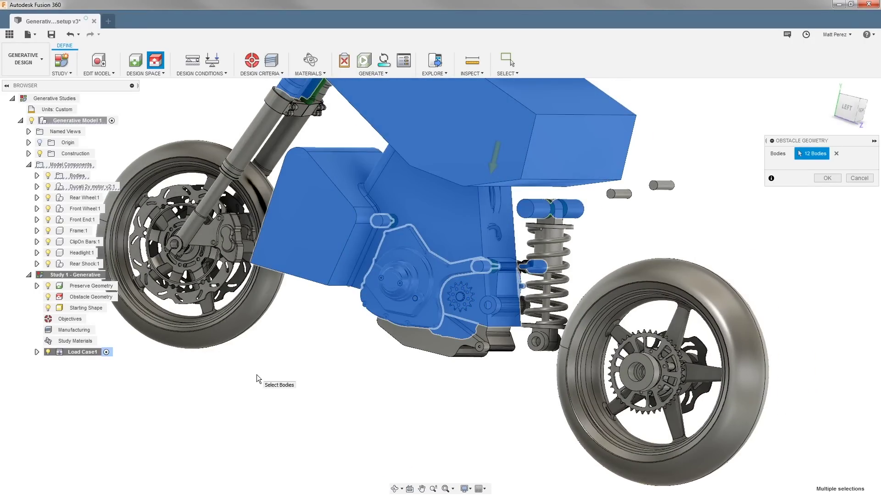
scroll(478, 264, "up", 5)
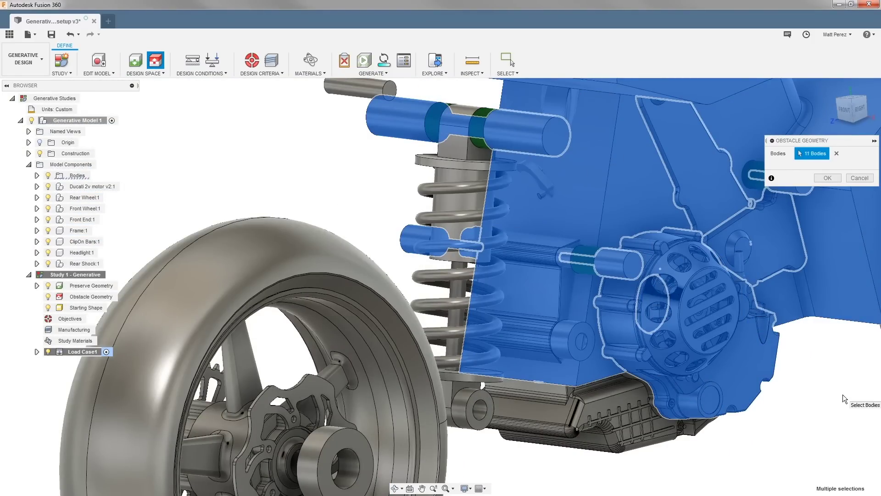
left_click(829, 178)
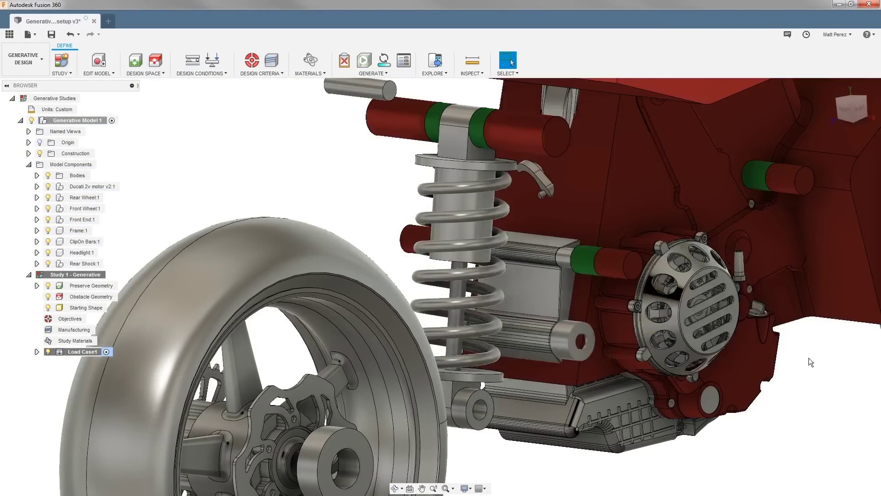
Step: Examine the obstacle and preserve regions around the rear engine mounts and shock, and recheck the obstacle body selection
scroll(780, 312, "down", 3)
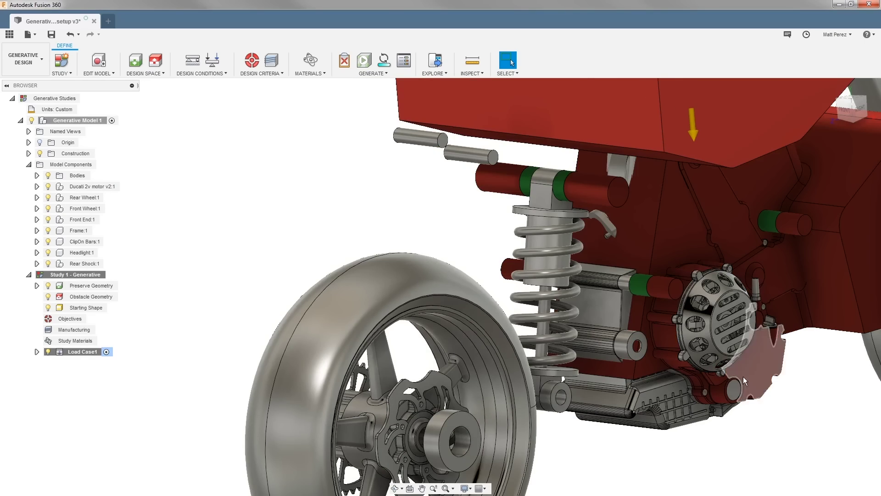
scroll(733, 311, "up", 5)
scroll(714, 298, "up", 3)
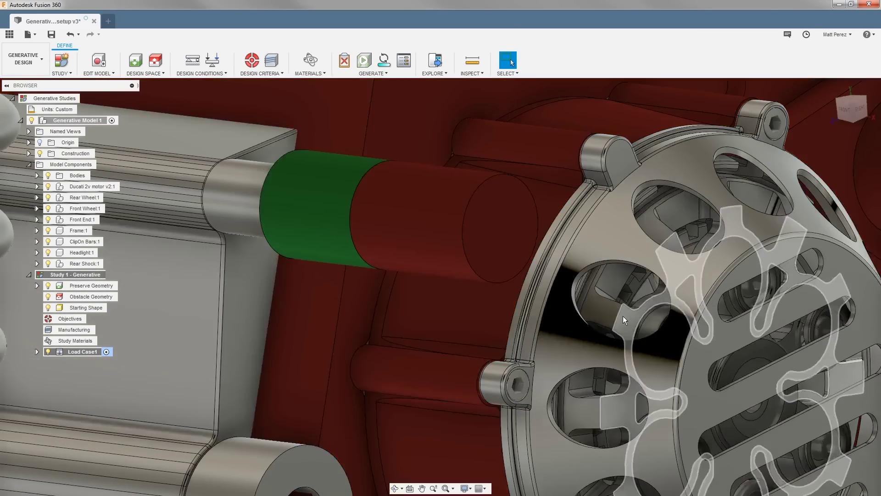
scroll(623, 318, "down", 6)
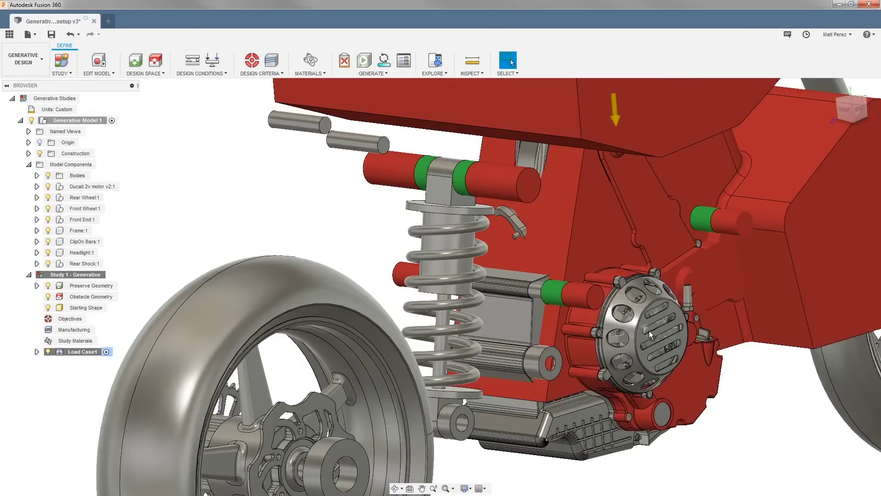
middle_click_drag(649, 335, 648, 299, "shift")
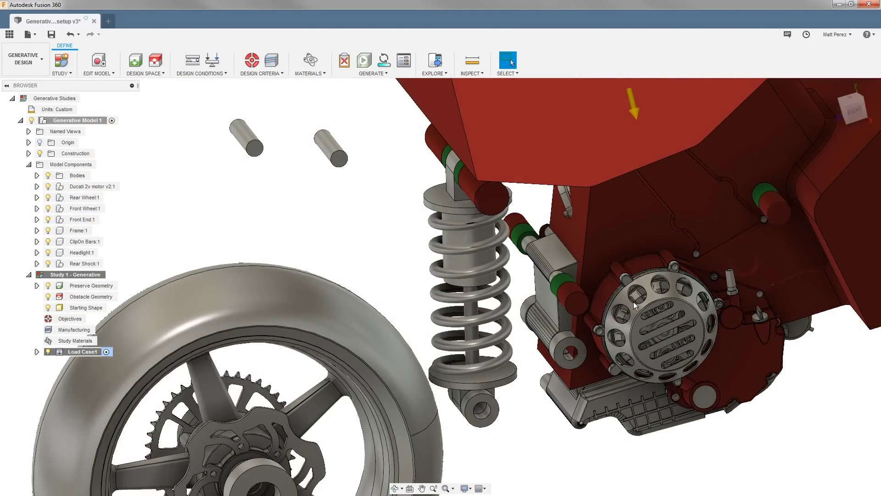
scroll(530, 239, "up", 5)
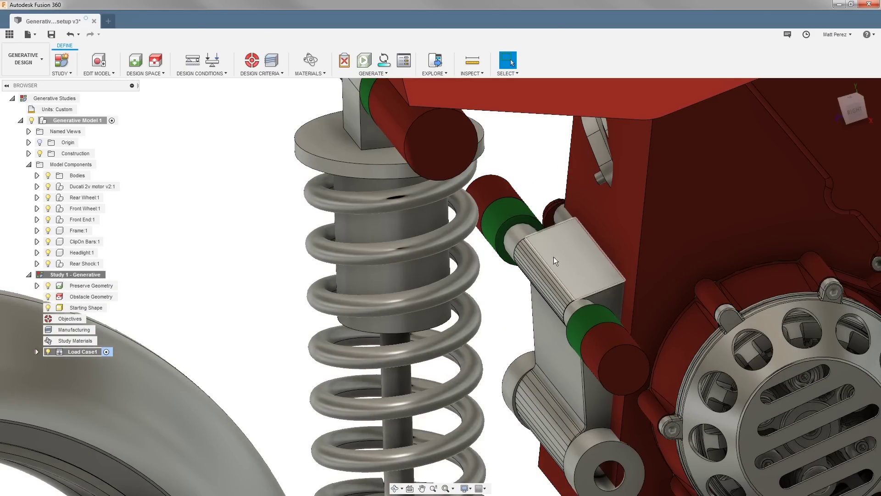
left_click(158, 62)
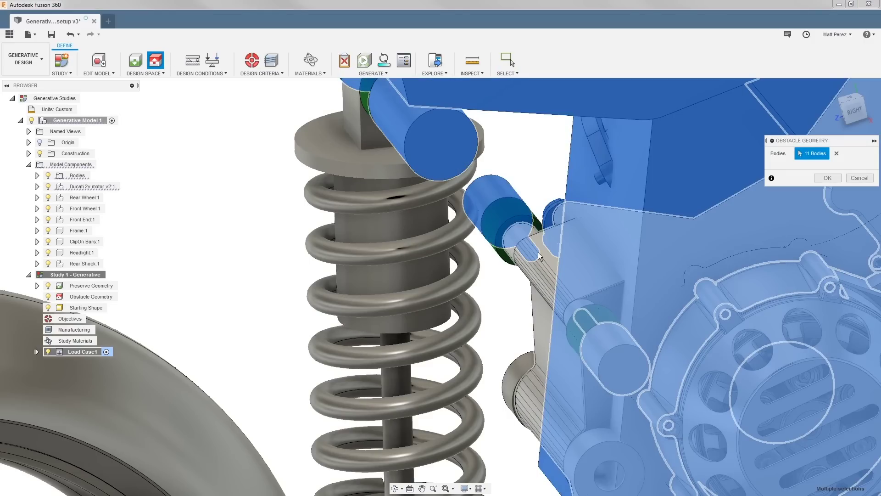
left_click(859, 179)
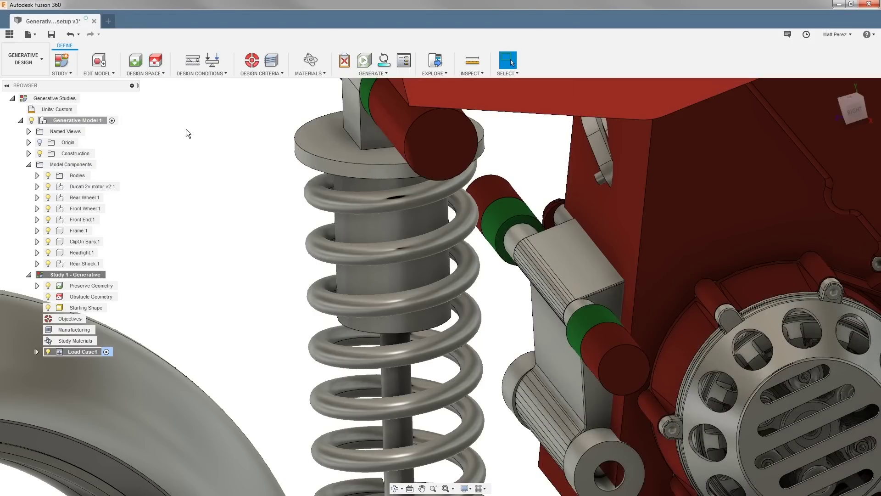
Step: Return to model editing and create a sketch on the inner ring face of the far rear engine-mount lug
left_click(99, 60)
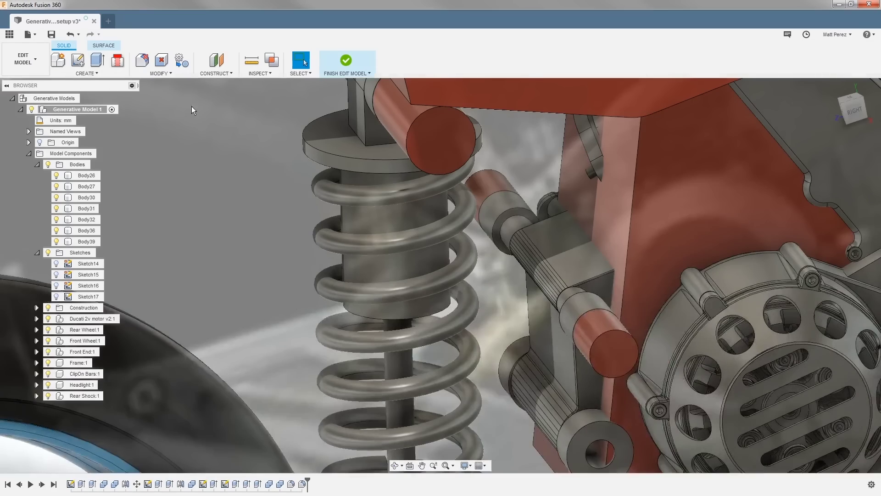
scroll(553, 228, "up", 5)
left_click(507, 205)
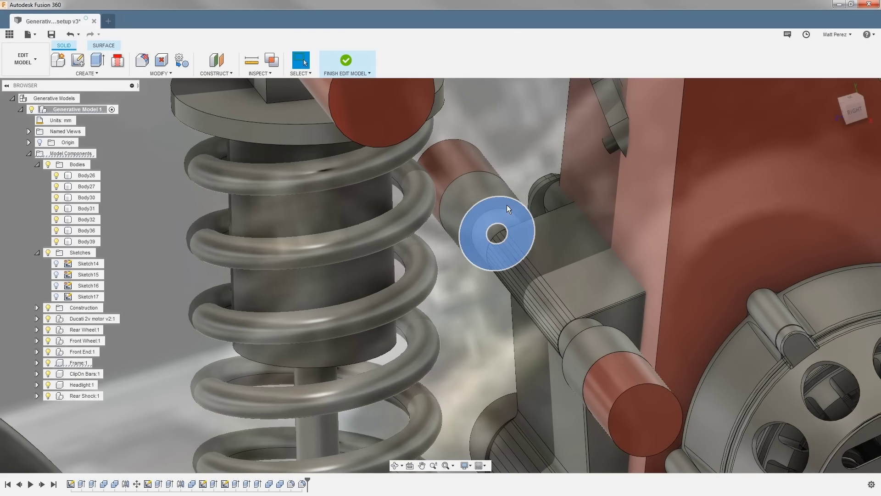
right_click(505, 205)
left_click(503, 260)
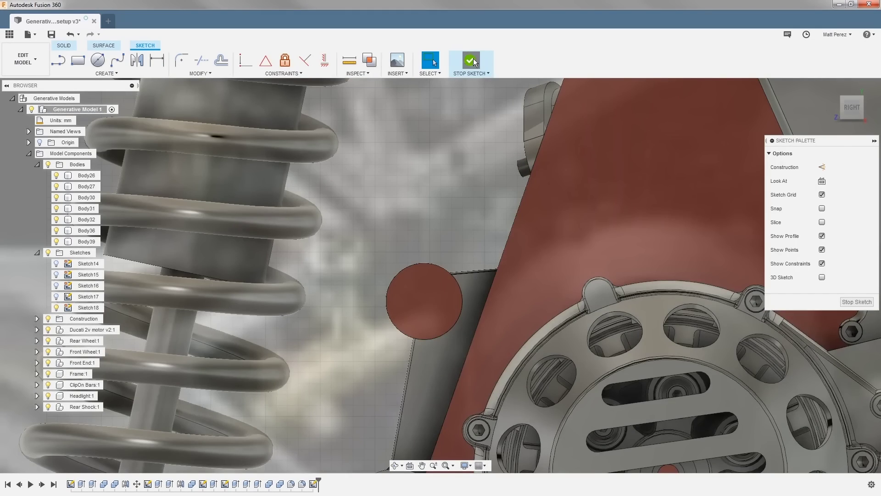
left_click(470, 60)
Step: Extrude the lug's ring and centre-hole profiles 200 mm to the opposite lug as a new body
key("e")
left_click(504, 208)
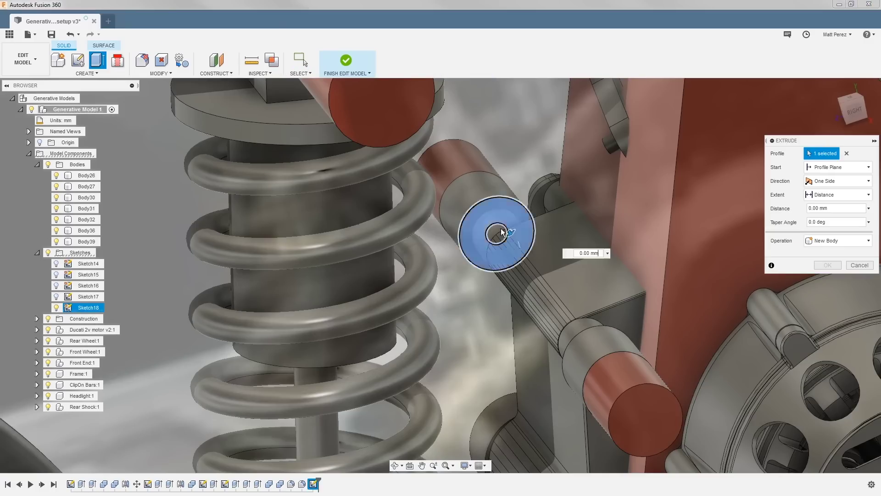
left_click(497, 232)
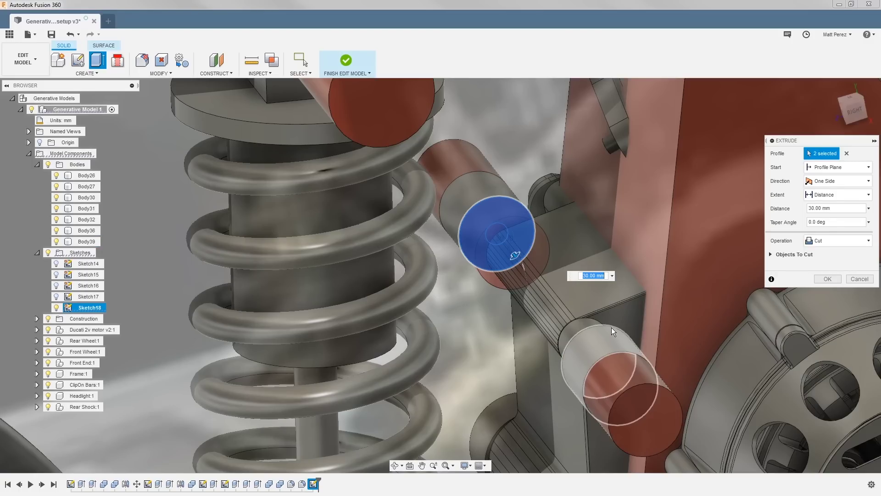
middle_click_drag(603, 326, 576, 335, "shift")
left_click(549, 322)
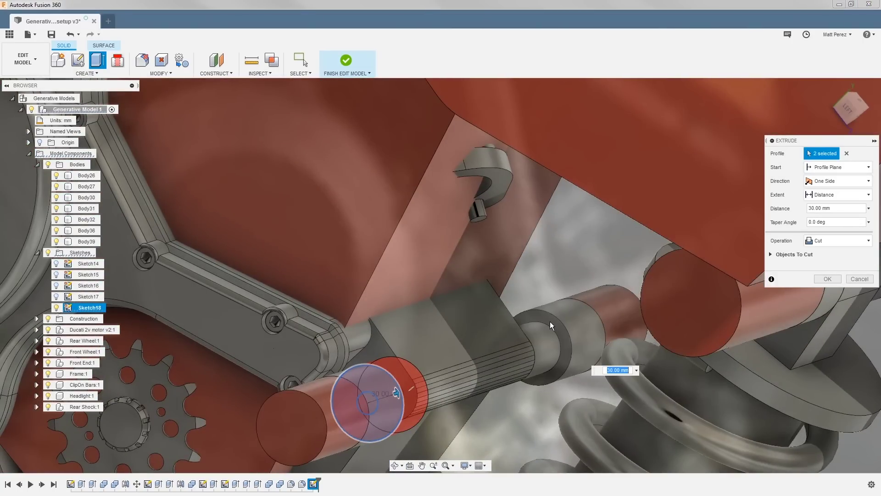
left_click(838, 241)
left_click(830, 285)
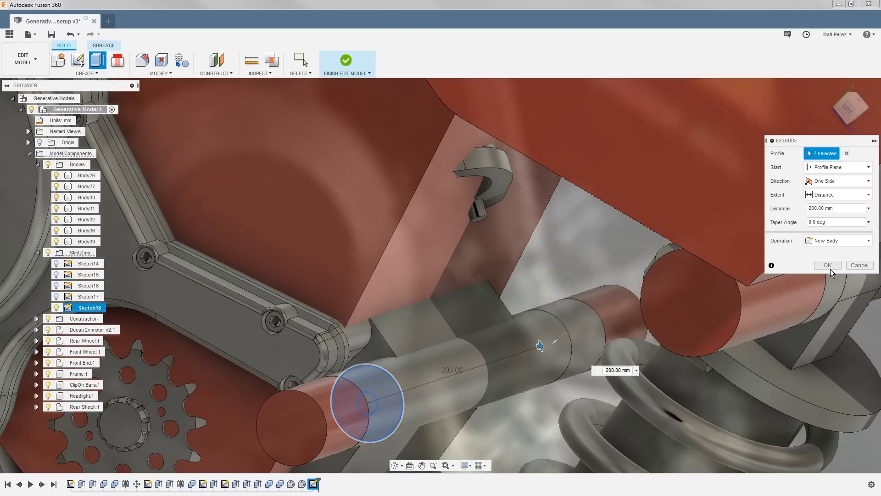
key("Return")
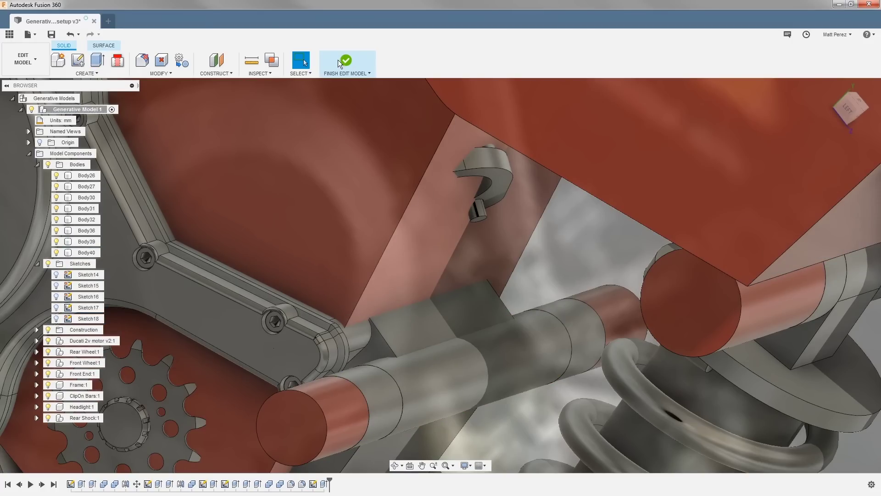
Step: Finish editing the model and add the new cylinder between the rear engine-mount lugs to the obstacle geometry
left_click(339, 61)
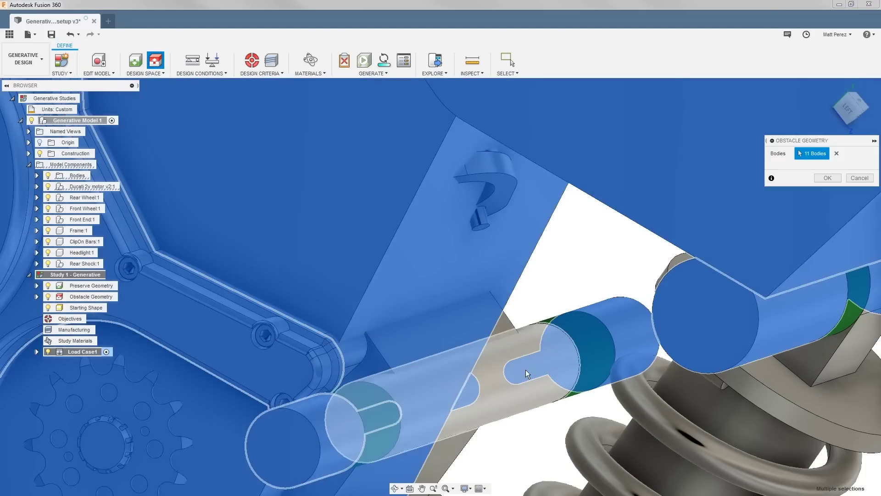
left_click(525, 372)
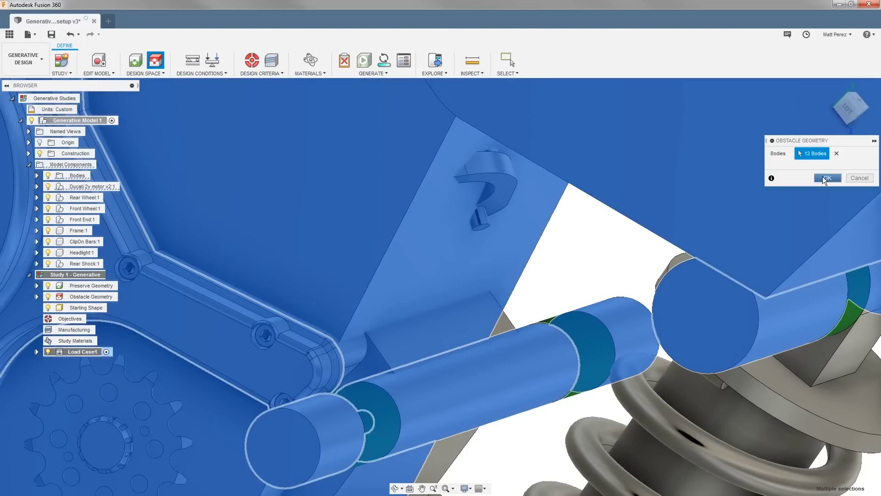
left_click(826, 179)
Step: Return to model editing and create a sketch on the inner ring face of one upper shock-mount lug
scroll(553, 262, "down", 4)
middle_click_drag(563, 294, 473, 266, "shift")
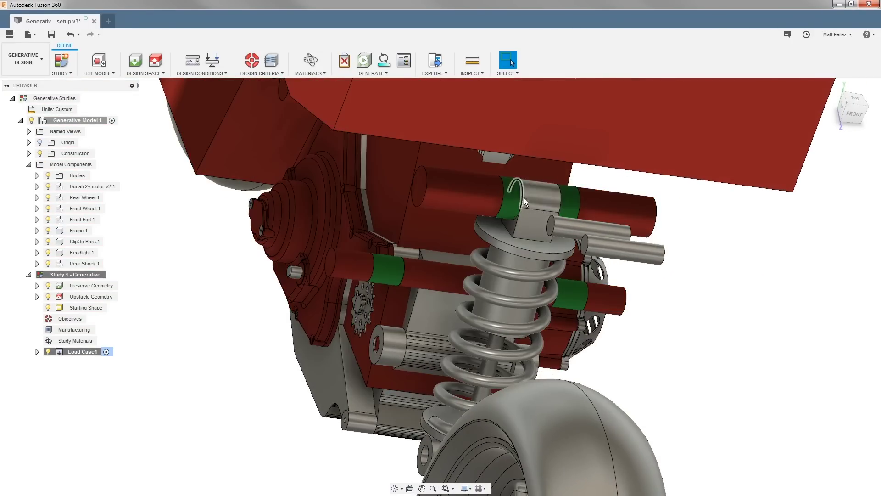
scroll(516, 213, "up", 5)
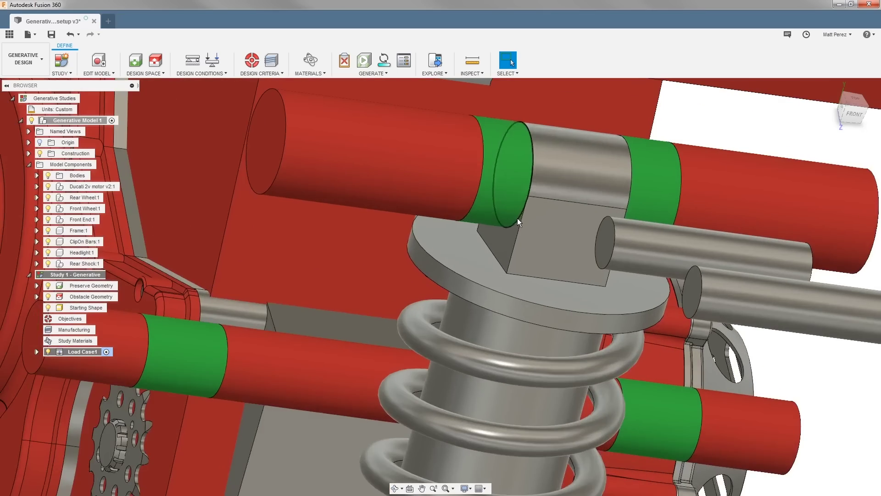
middle_click_drag(628, 181, 567, 166, "shift")
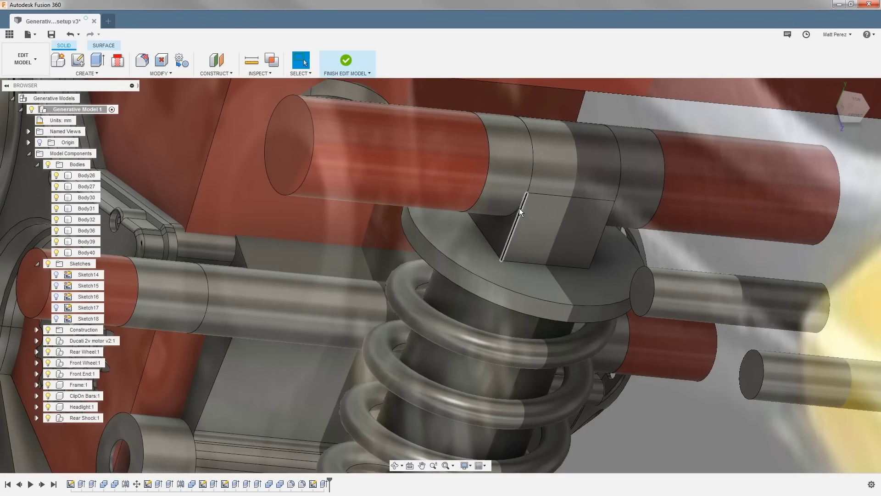
middle_click_drag(519, 208, 506, 159, "shift")
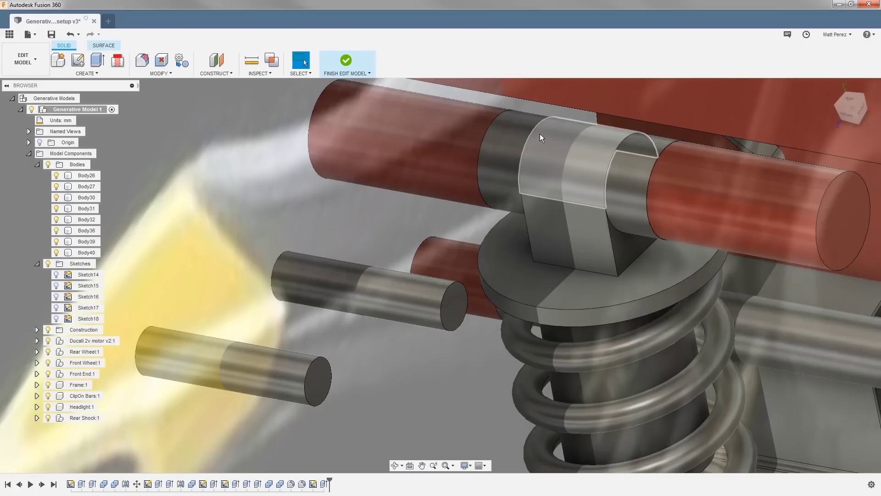
left_click(539, 133)
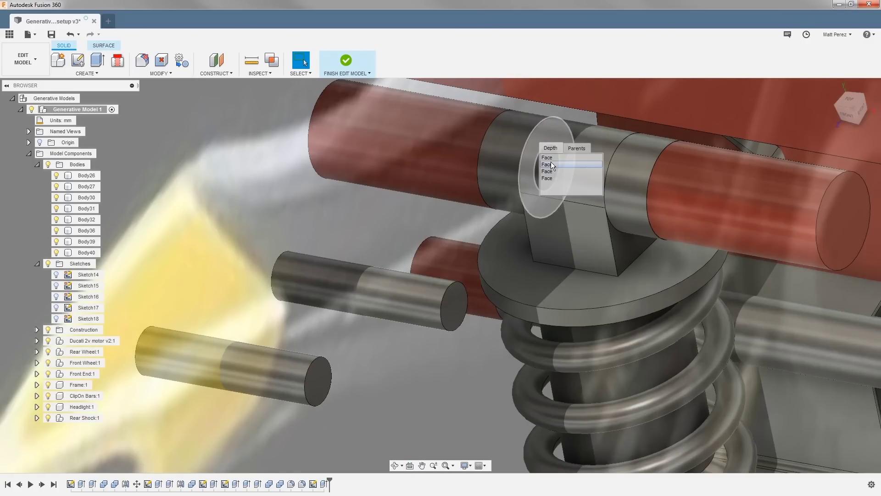
left_click(551, 161)
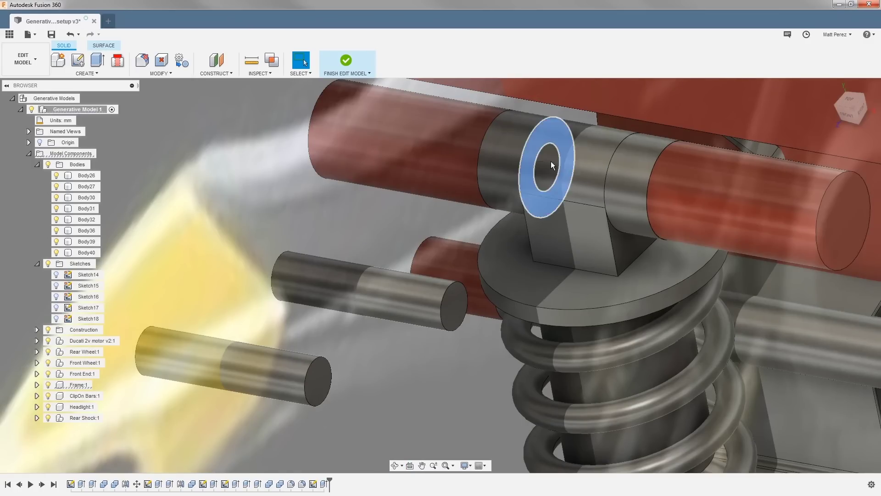
left_click(73, 62)
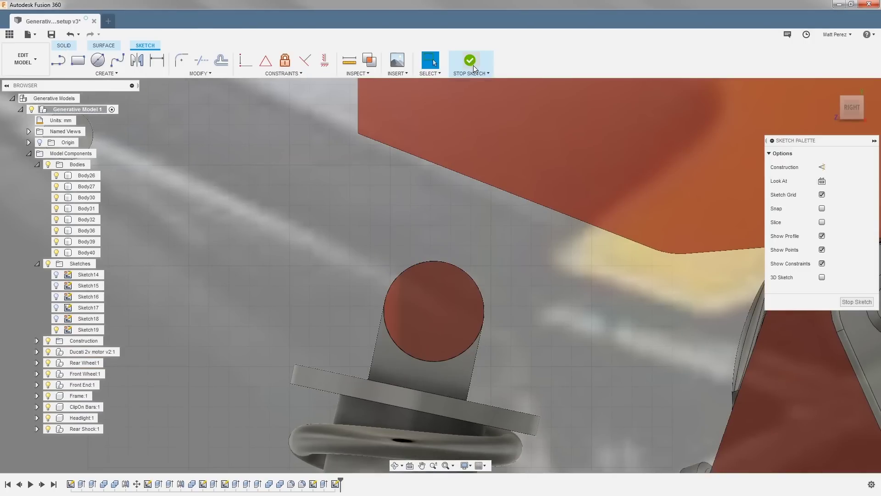
left_click(473, 65)
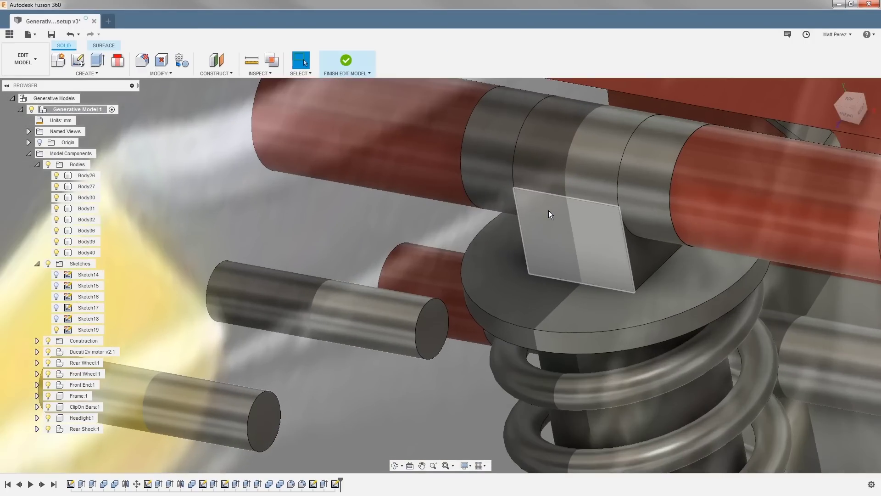
Step: Extrude the shock-mount lug's ring and centre-hole profiles 50 mm to the opposite lug as a new body
scroll(541, 206, "down", 1)
key("e")
left_click(541, 124)
left_click(552, 153)
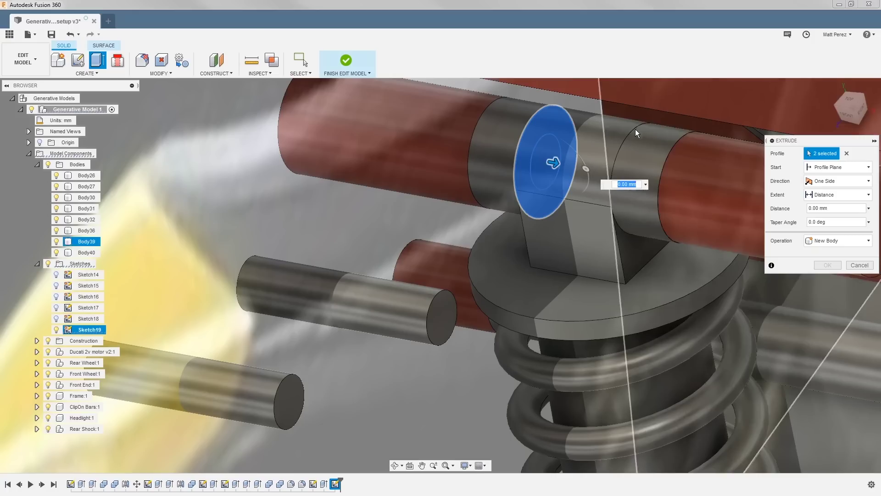
left_click(635, 134)
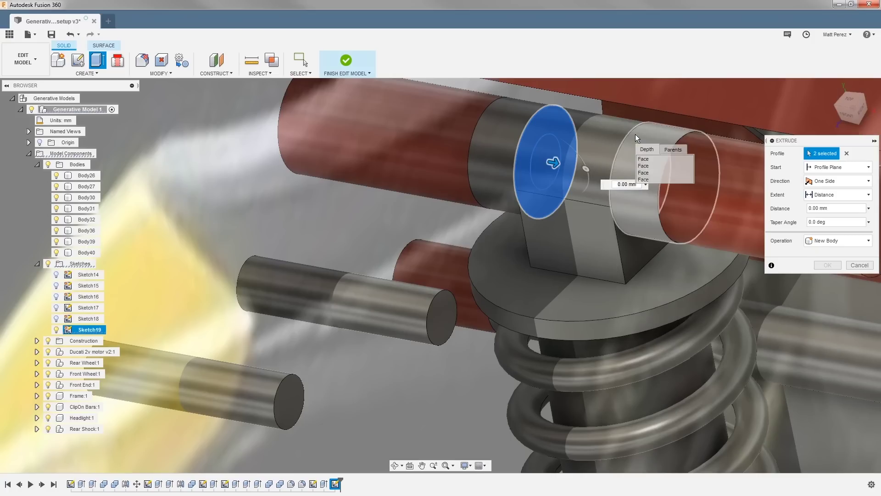
left_click(652, 166)
left_click(818, 239)
left_click(830, 286)
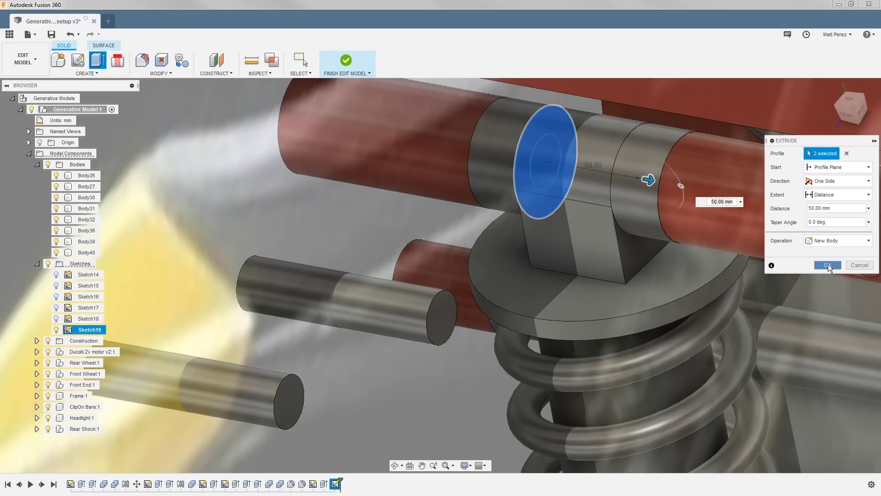
left_click(828, 265)
Step: Finish editing the model, add the cylinder between the shock-mount lugs to the obstacle geometry, and hide the rear shock
left_click(353, 69)
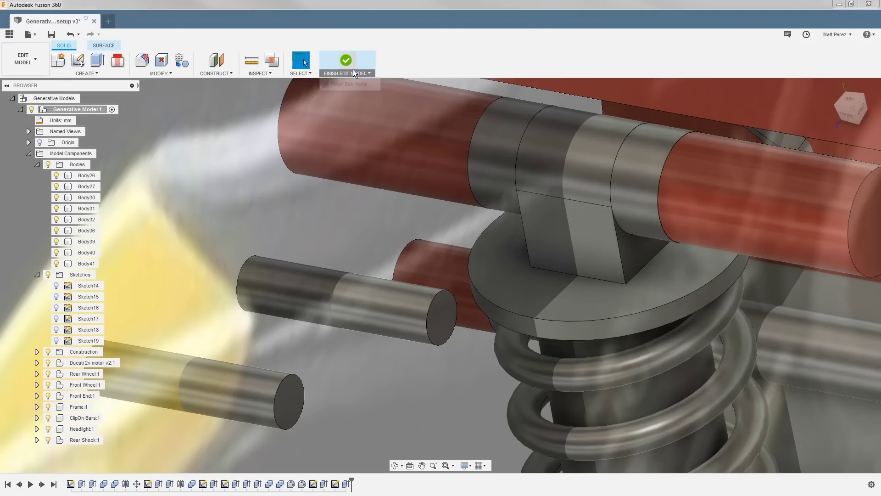
left_click(348, 61)
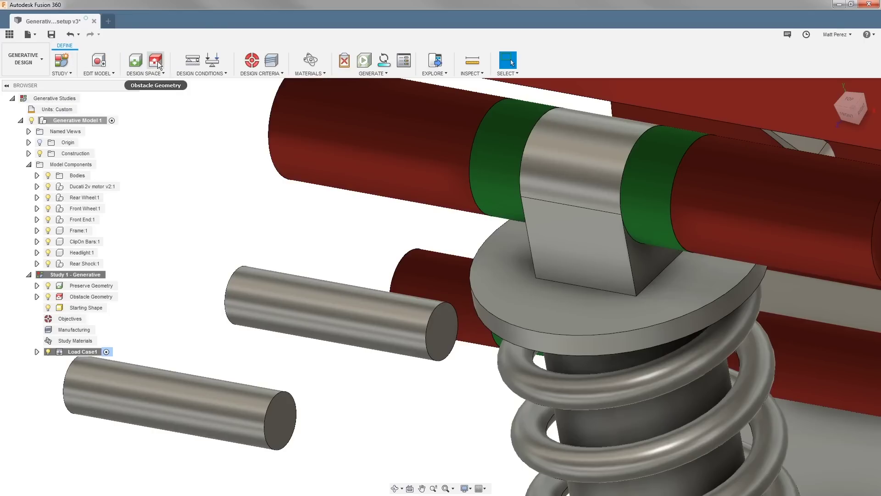
left_click(156, 61)
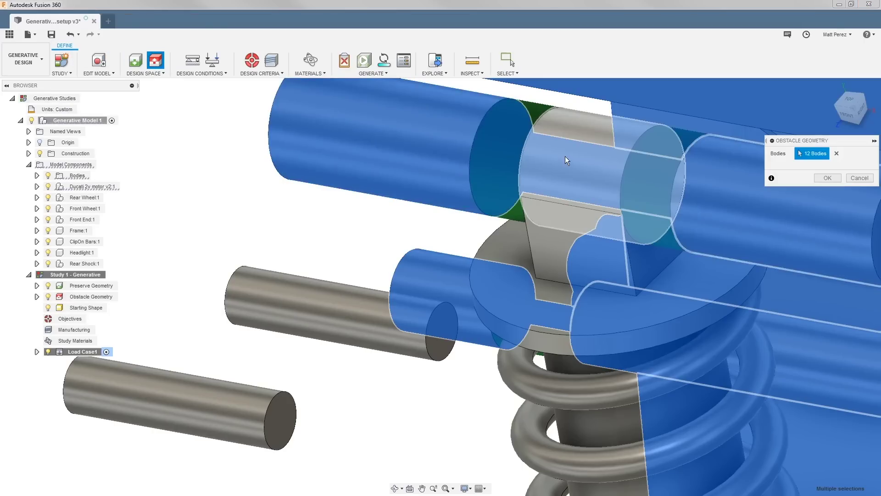
left_click(826, 178)
scroll(577, 208, "down", 3)
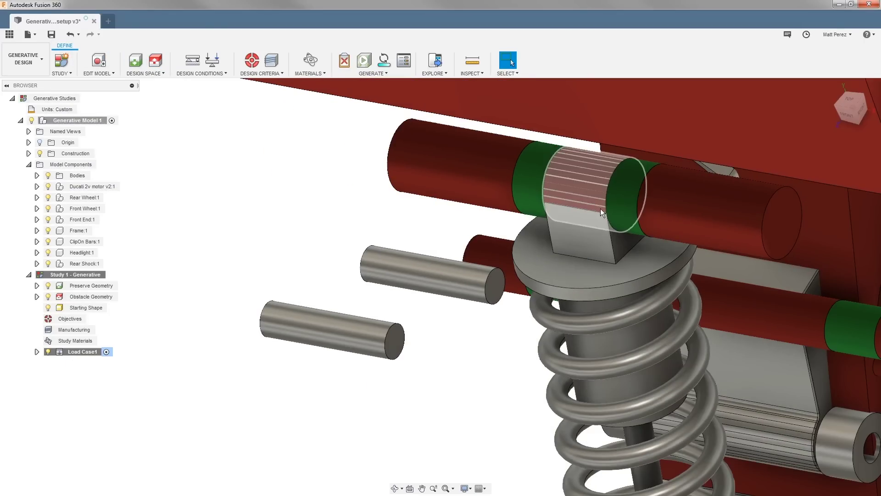
left_click(48, 264)
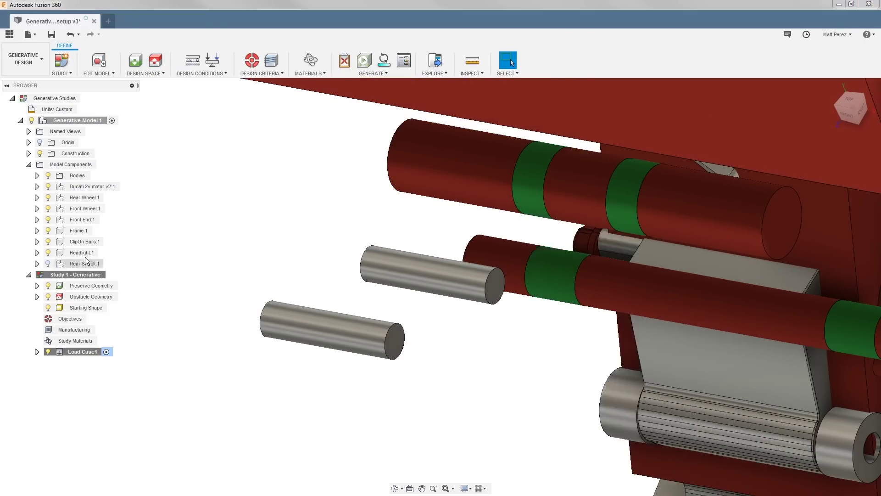